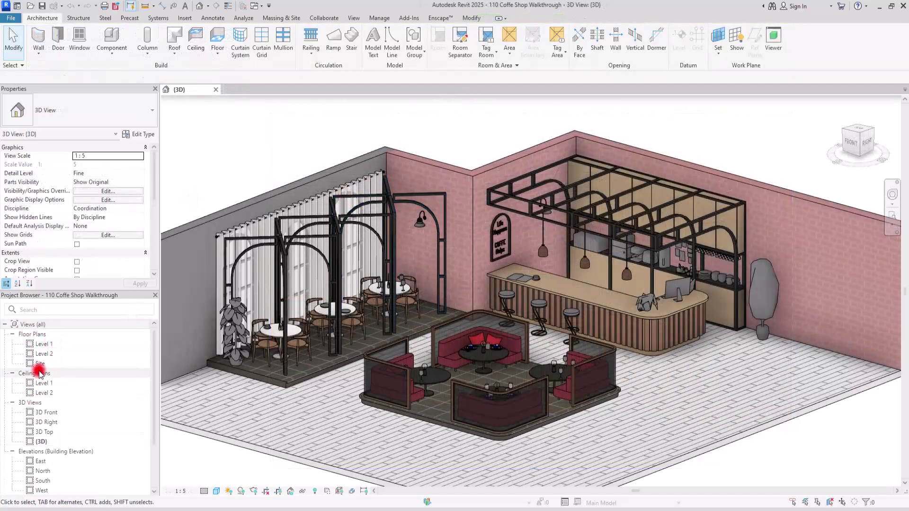
# Open the Site floor plan with the whole coffee shop in view
pyautogui.doubleClick(53, 365)
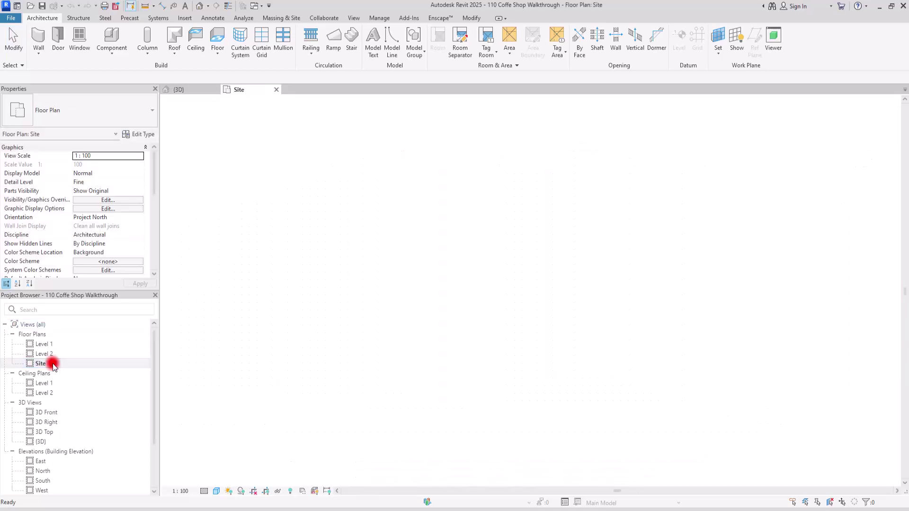
pyautogui.scroll(6, 531, 308)
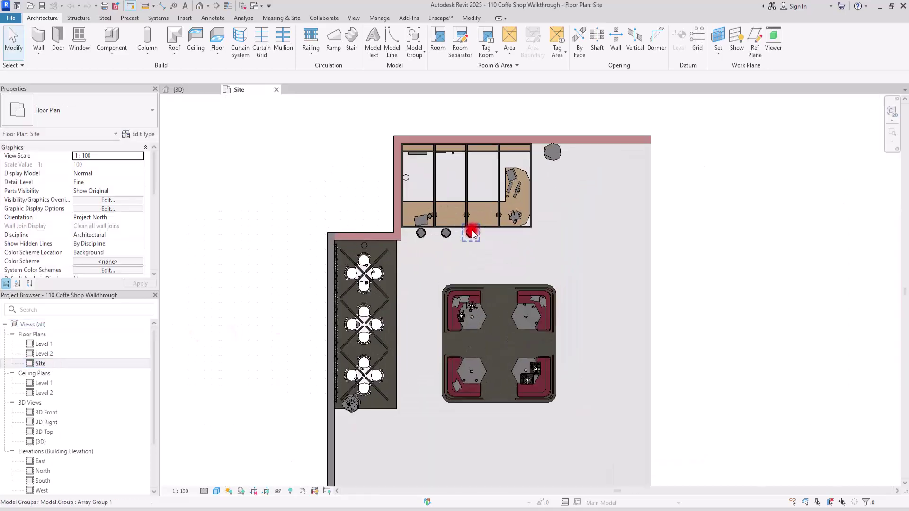
pyautogui.scroll(2, 521, 275)
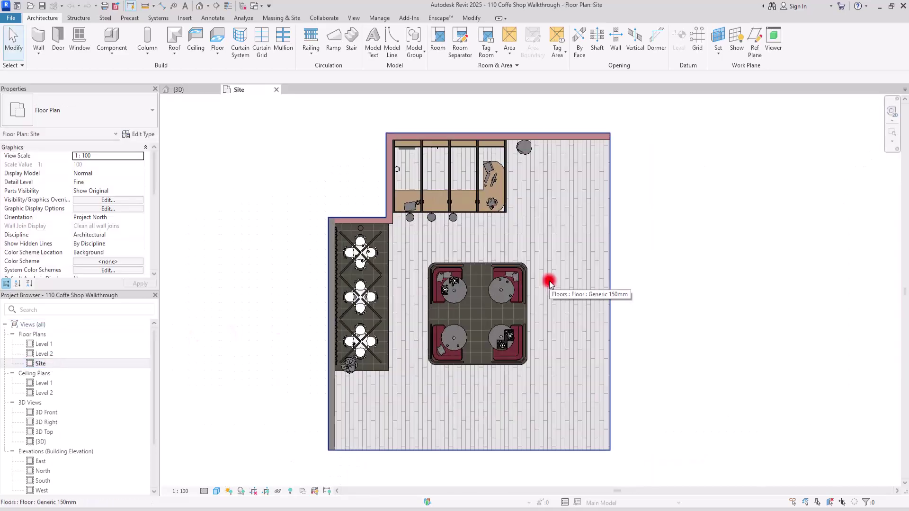
pyautogui.moveTo(625, 301); pyautogui.dragTo(605, 302, button='middle')
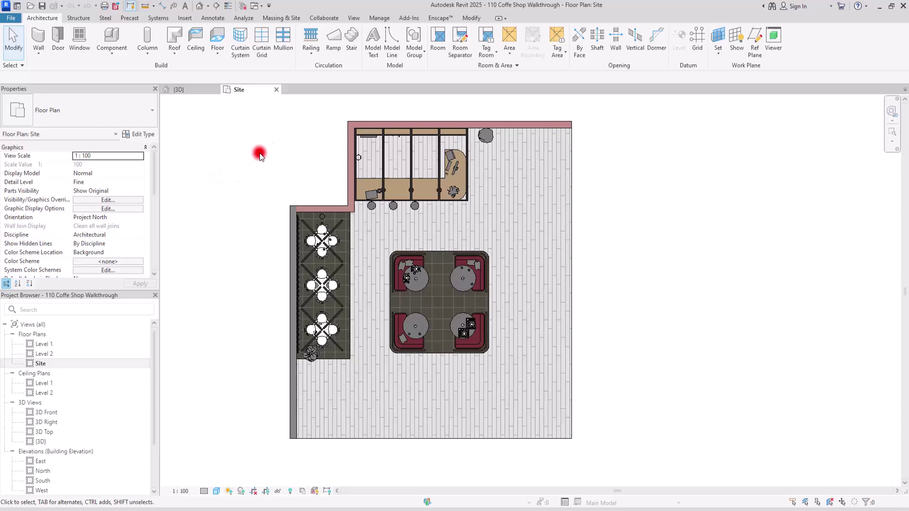
pyautogui.scroll(-2, 305, 157)
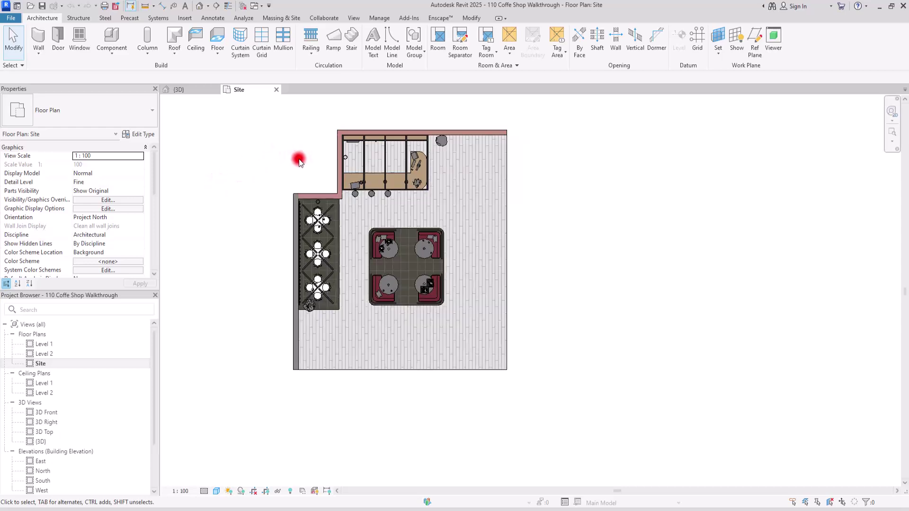
pyautogui.scroll(2, 271, 123)
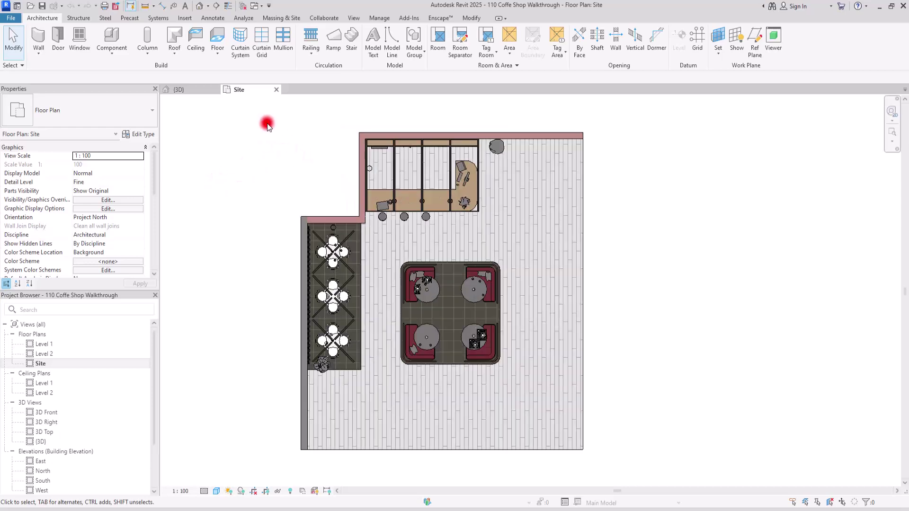
# Create a walkthrough path with four key frames, curving from the plan's lower-left corner around the central booths to the upper-right corner
pyautogui.click(208, 6)
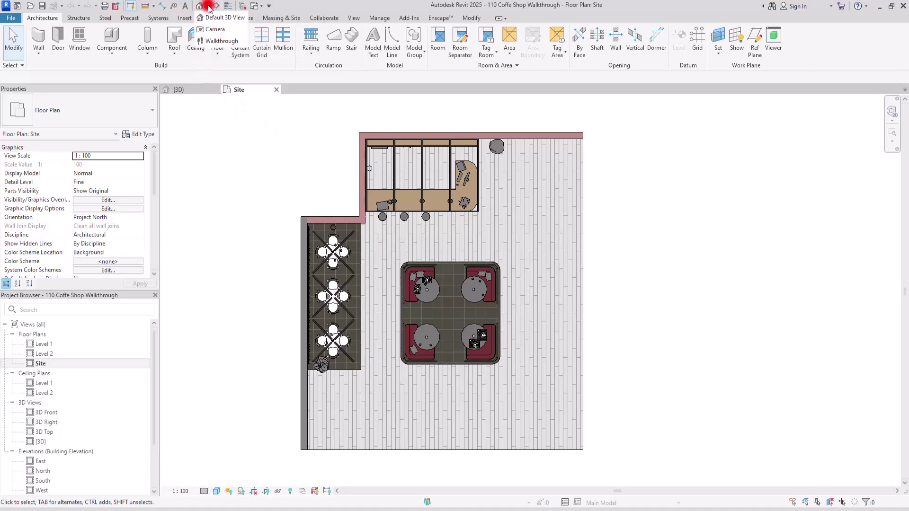
pyautogui.click(230, 42)
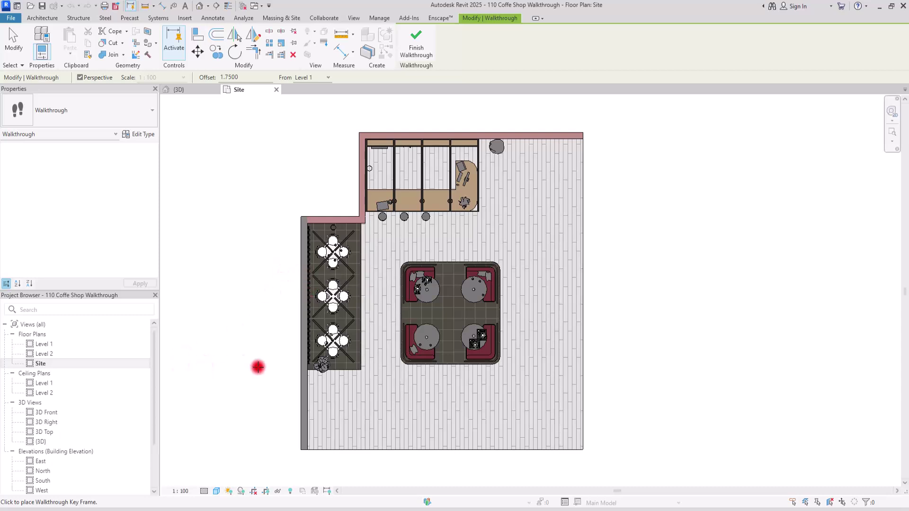
pyautogui.click(353, 435)
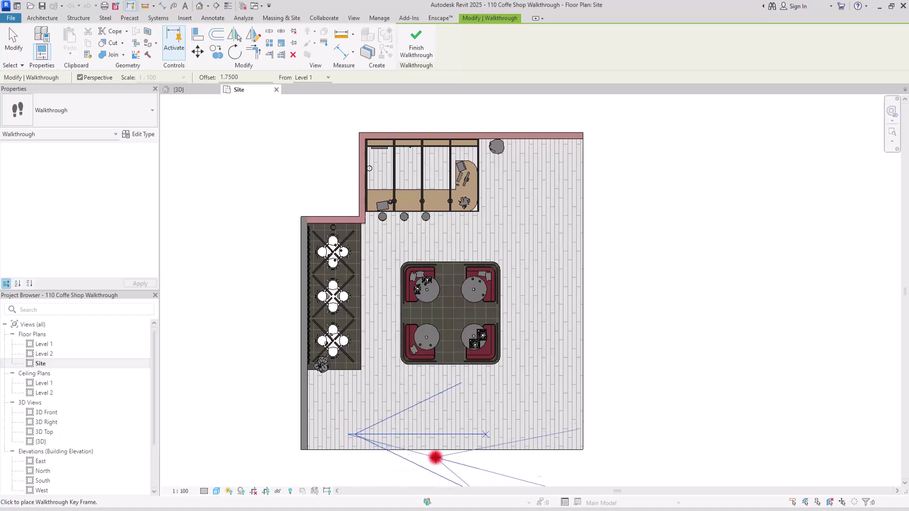
pyautogui.click(504, 410)
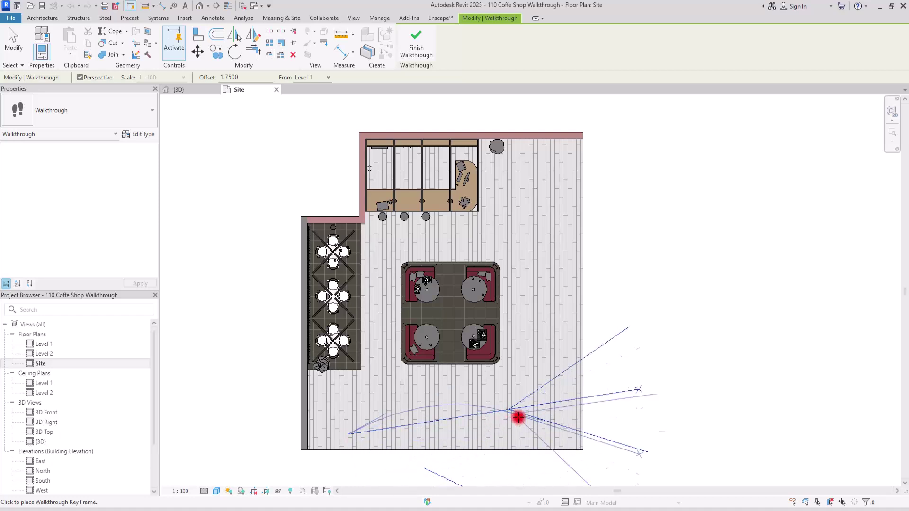
pyautogui.click(558, 281)
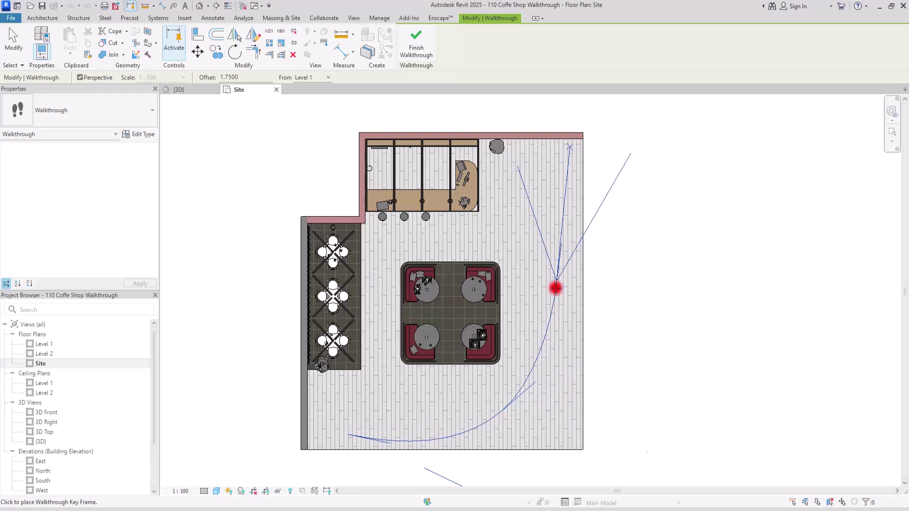
pyautogui.click(563, 190)
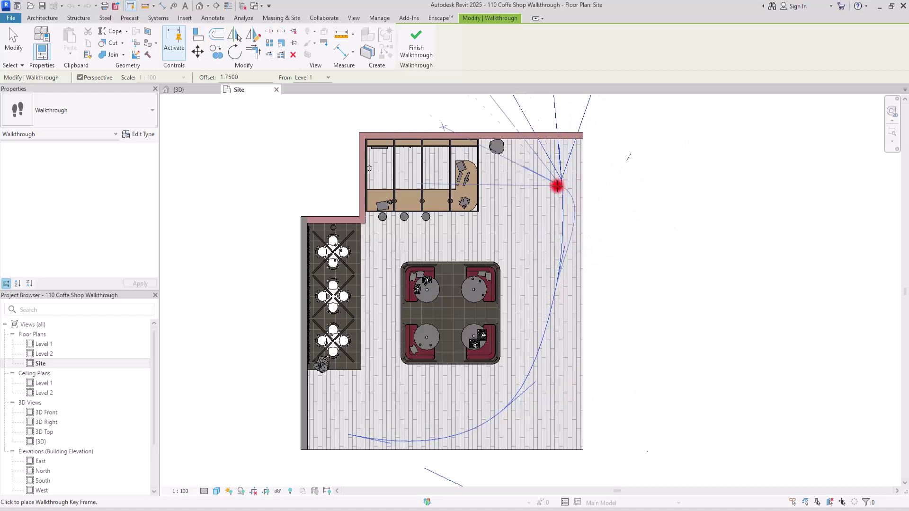
pyautogui.click(427, 49)
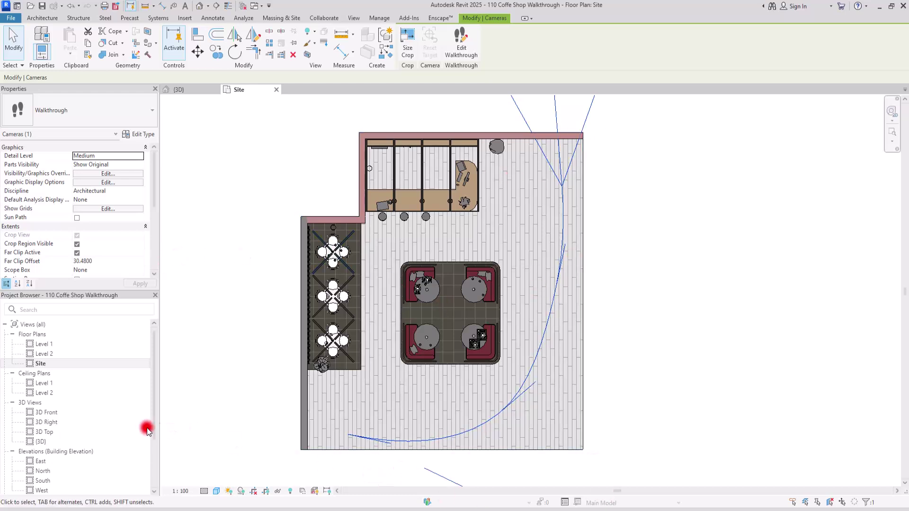
pyautogui.press('Escape')
# Open the newly created Walkthrough 1 view
pyautogui.moveTo(152, 365); pyautogui.dragTo(152, 406)
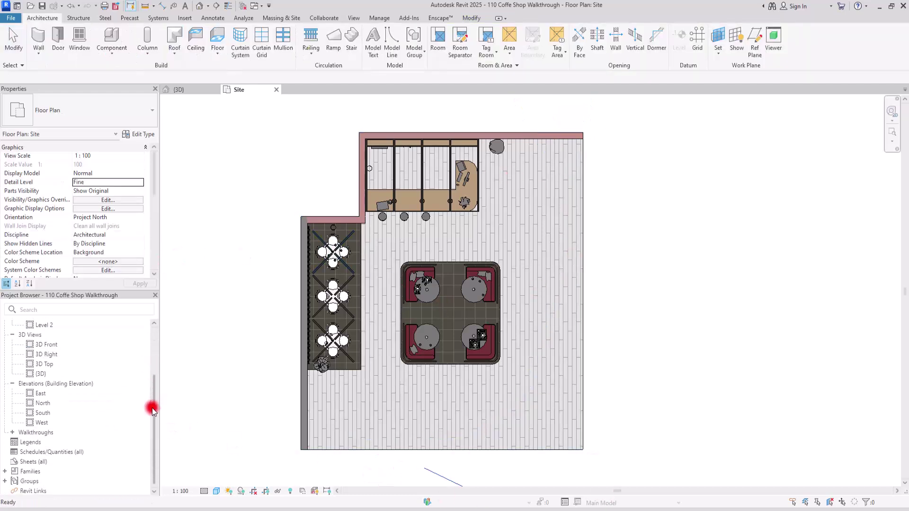
pyautogui.click(13, 433)
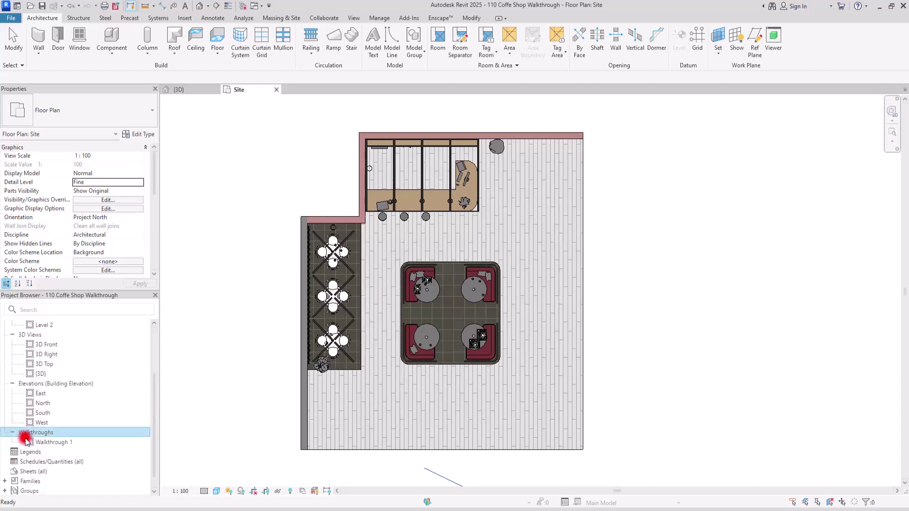
pyautogui.doubleClick(64, 443)
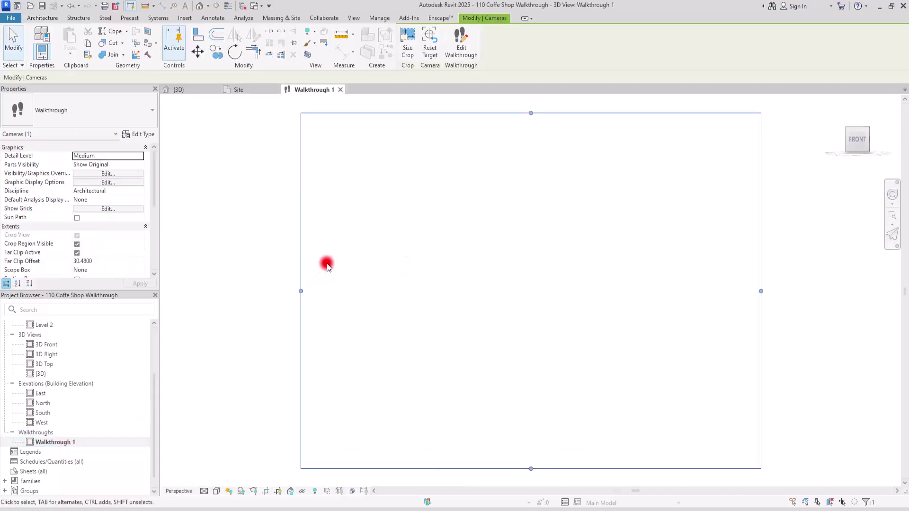
# Set the walkthrough view to Fine detail level and the Consistent Colors visual style
pyautogui.click(204, 492)
pyautogui.click(211, 479)
pyautogui.click(216, 491)
pyautogui.click(233, 469)
pyautogui.click(216, 491)
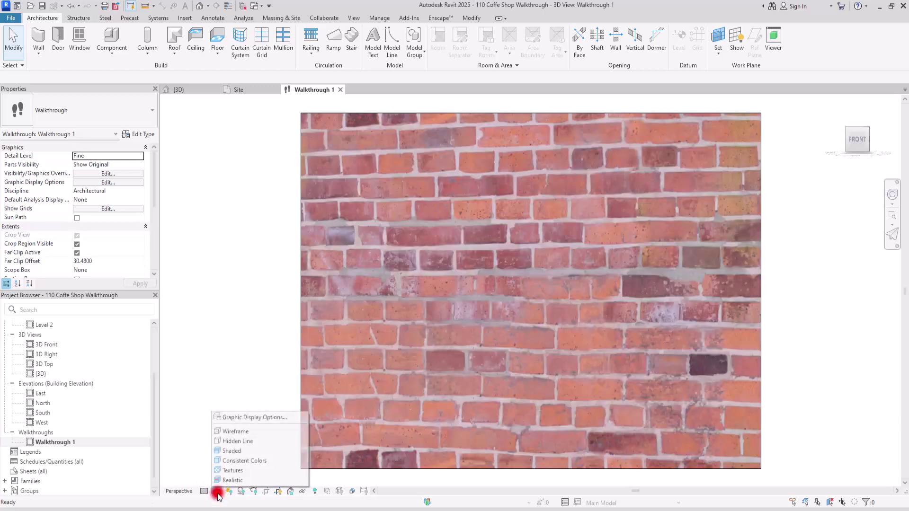
pyautogui.click(227, 463)
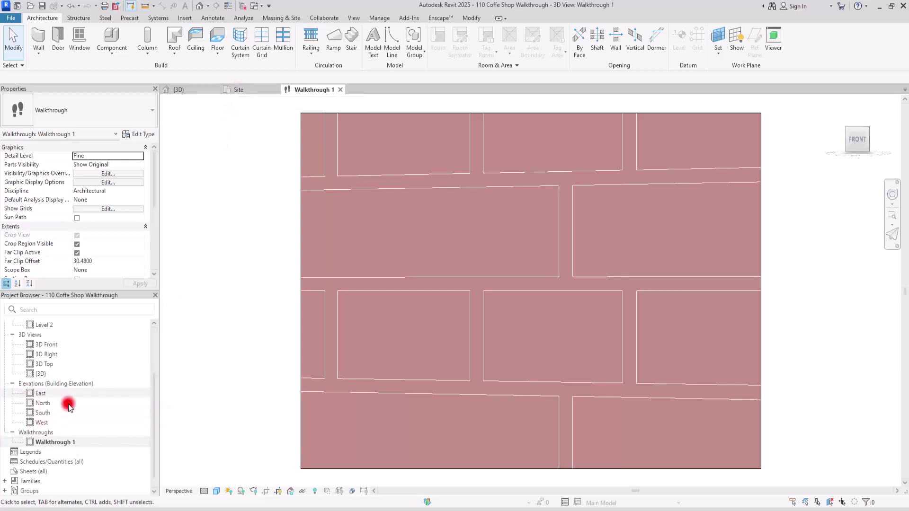
# Open the South elevation and set it to Fine detail level, Consistent Colors visual style and 1:5 scale
pyautogui.doubleClick(43, 413)
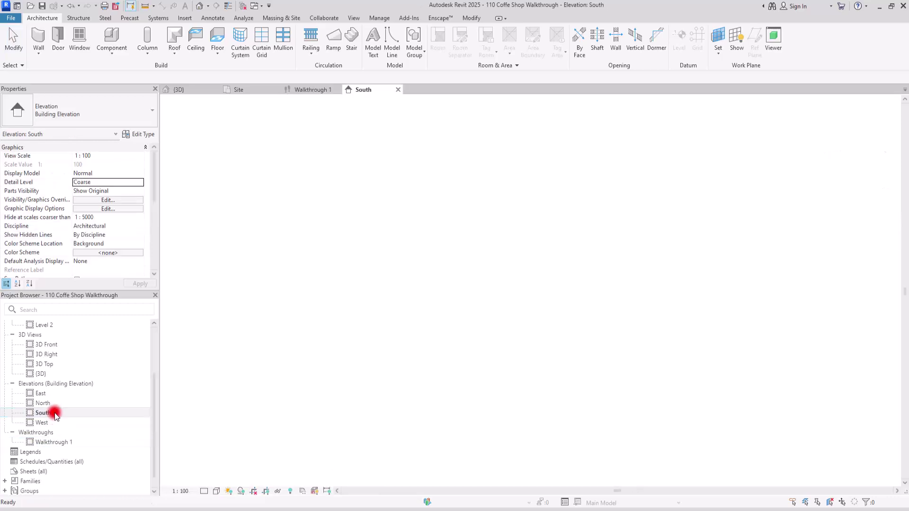
pyautogui.scroll(3, 384, 282)
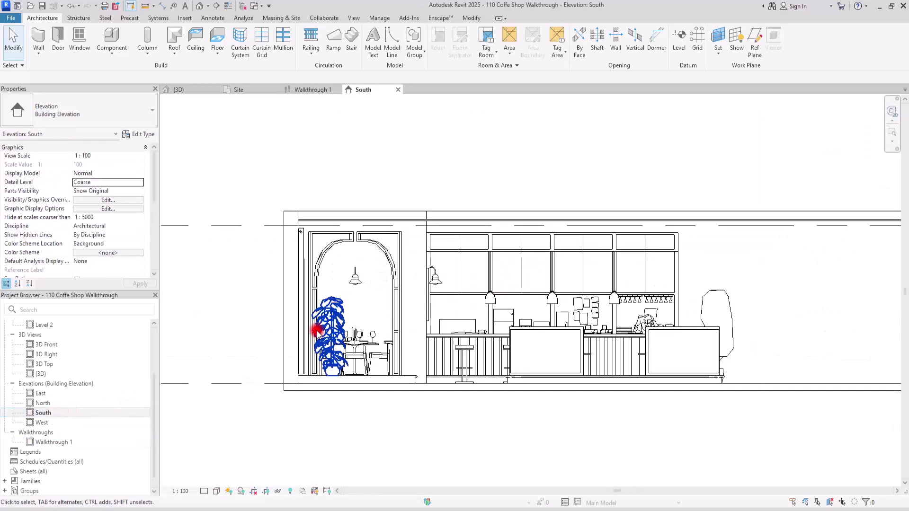
pyautogui.click(204, 491)
pyautogui.click(219, 482)
pyautogui.click(219, 491)
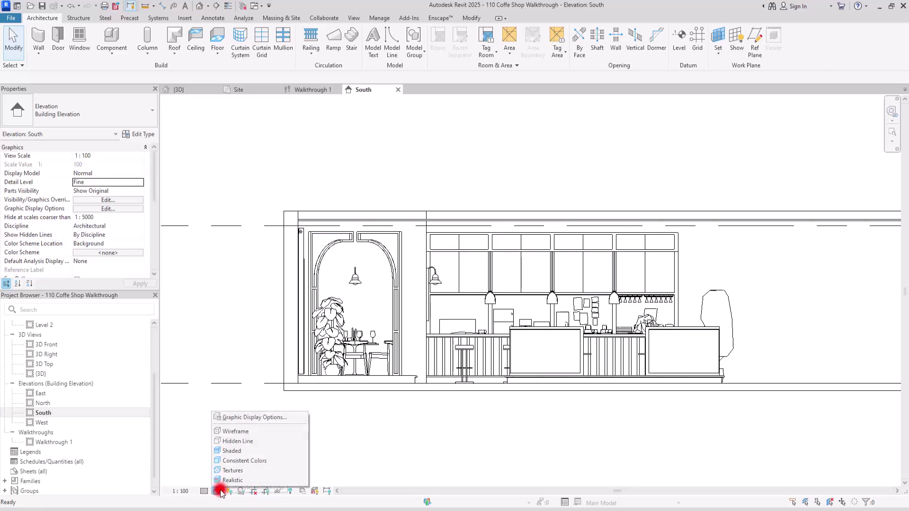
pyautogui.click(232, 461)
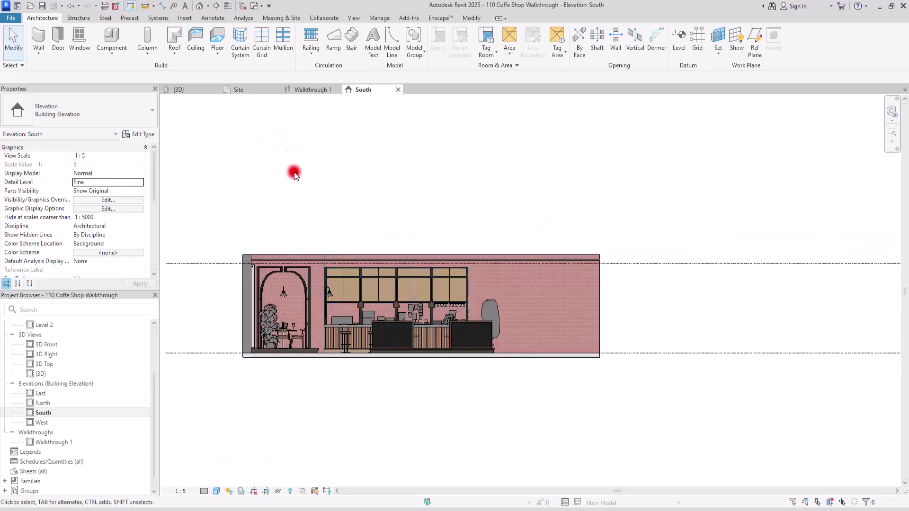
# Close the {3D} view, tile the South, Walkthrough 1 and Site views, and fit the model in each
pyautogui.click(216, 90)
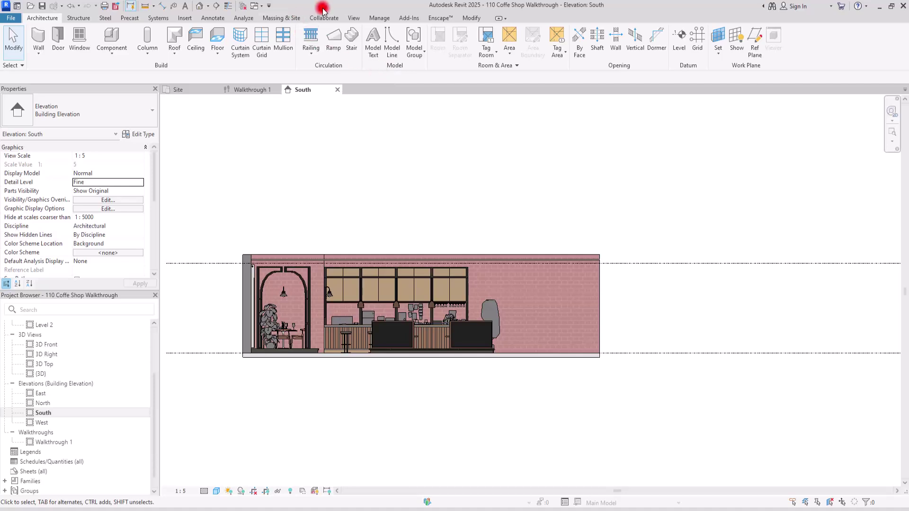
pyautogui.click(355, 18)
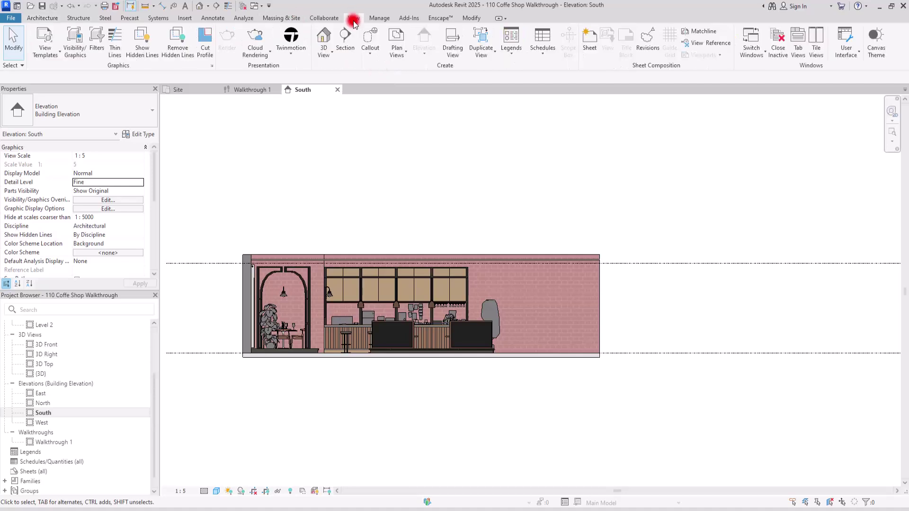
pyautogui.click(815, 43)
pyautogui.scroll(-3, 264, 115)
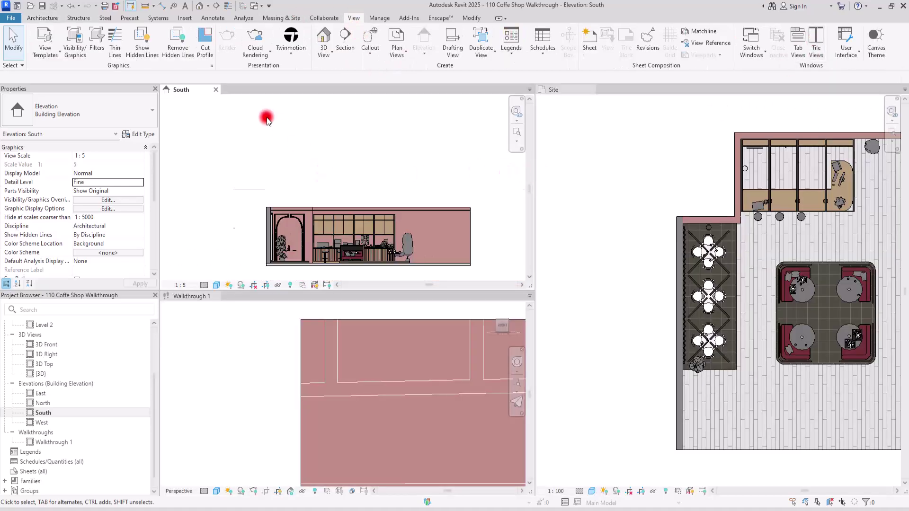
pyautogui.scroll(2, 340, 209)
pyautogui.scroll(1, 331, 246)
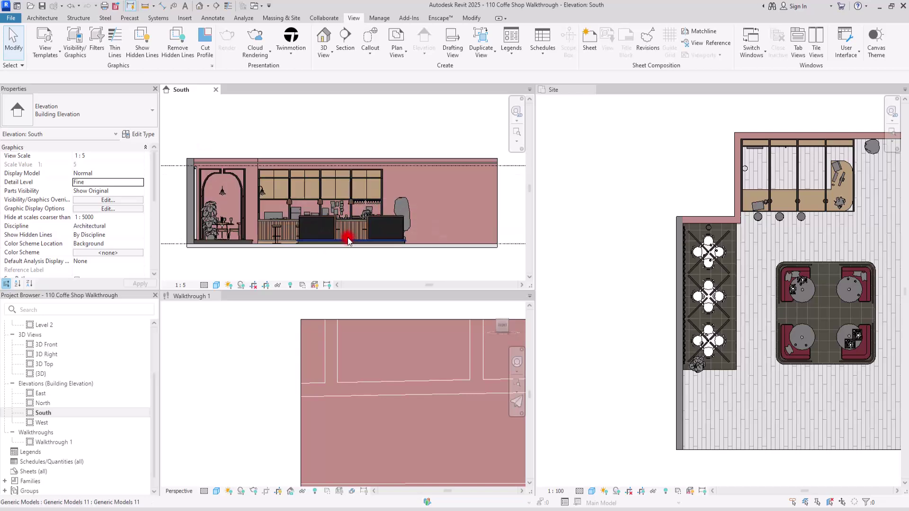
pyautogui.press('z')
pyautogui.press('a')
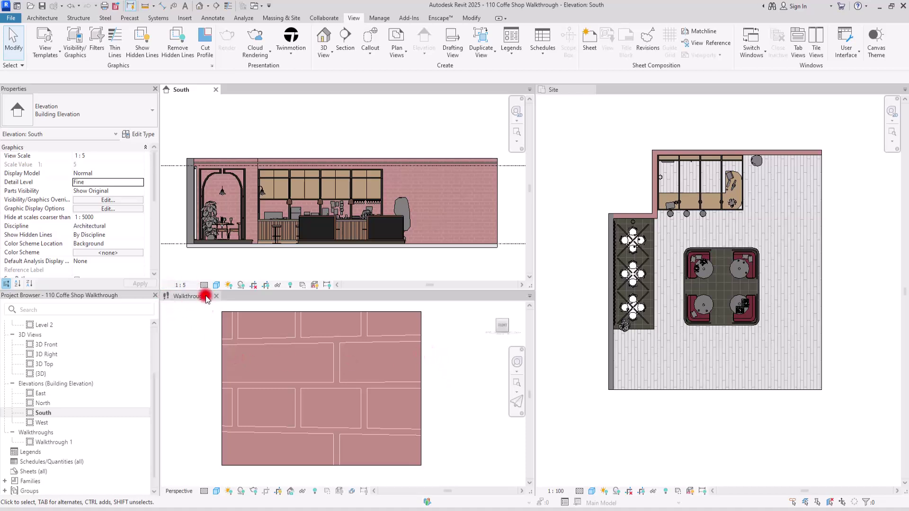
# Start editing the walkthrough from its camera frame in the Walkthrough 1 view and set the current frame to 1
pyautogui.click(195, 317)
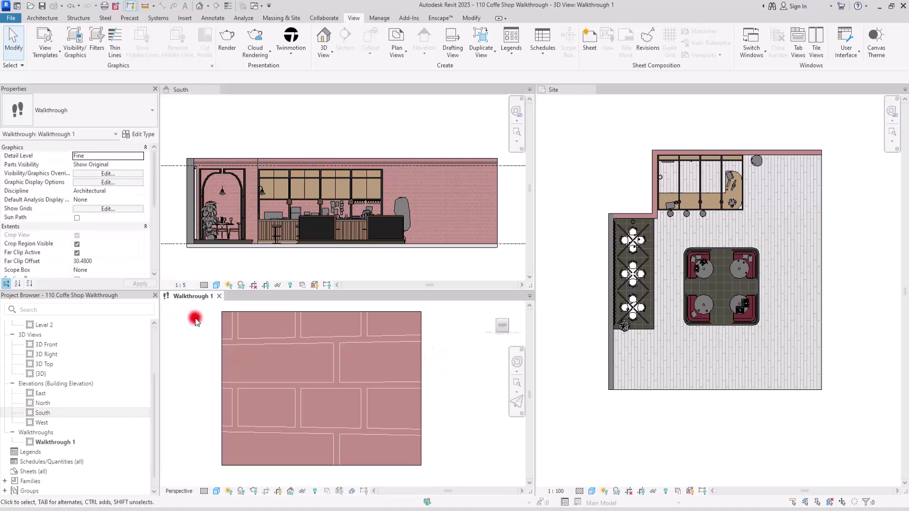
pyautogui.click(421, 353)
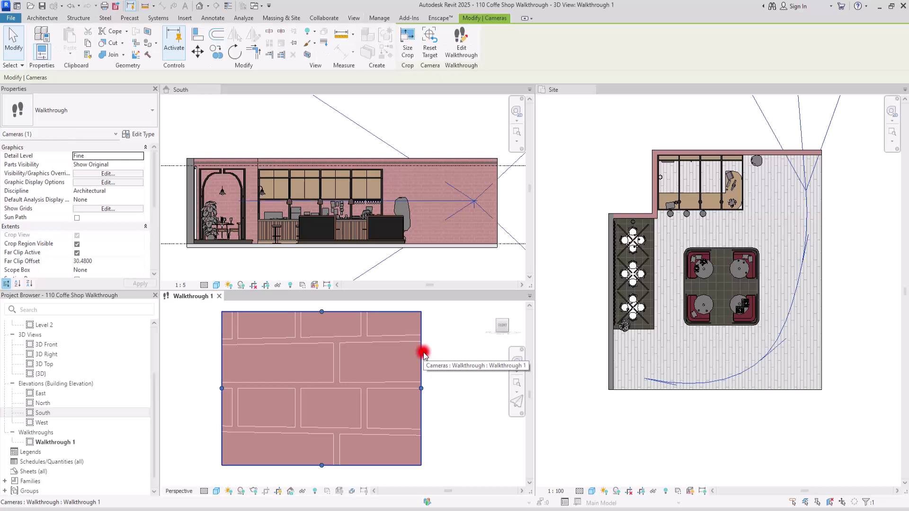
pyautogui.click(460, 46)
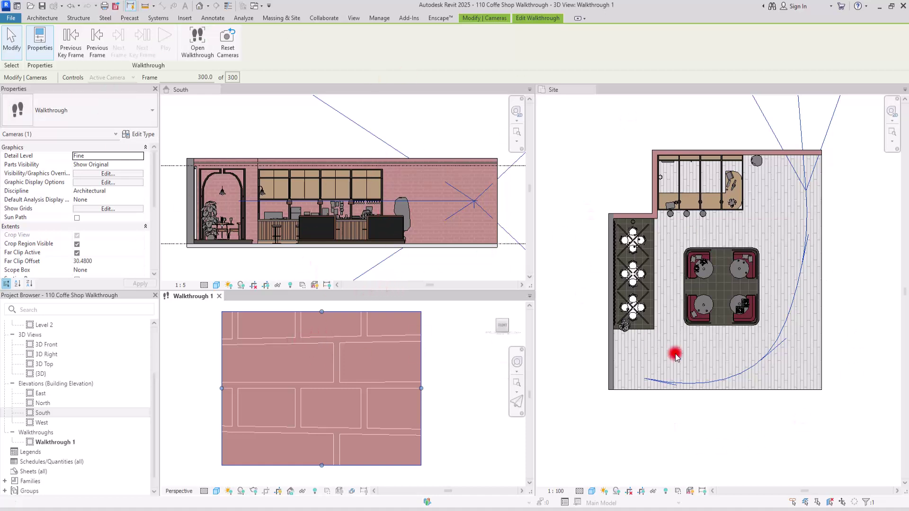
pyautogui.click(187, 76)
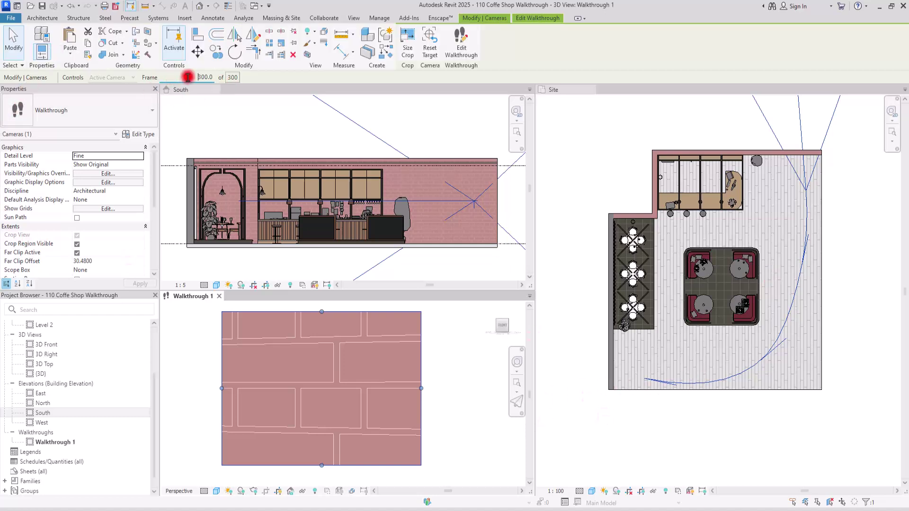
pyautogui.click(216, 77)
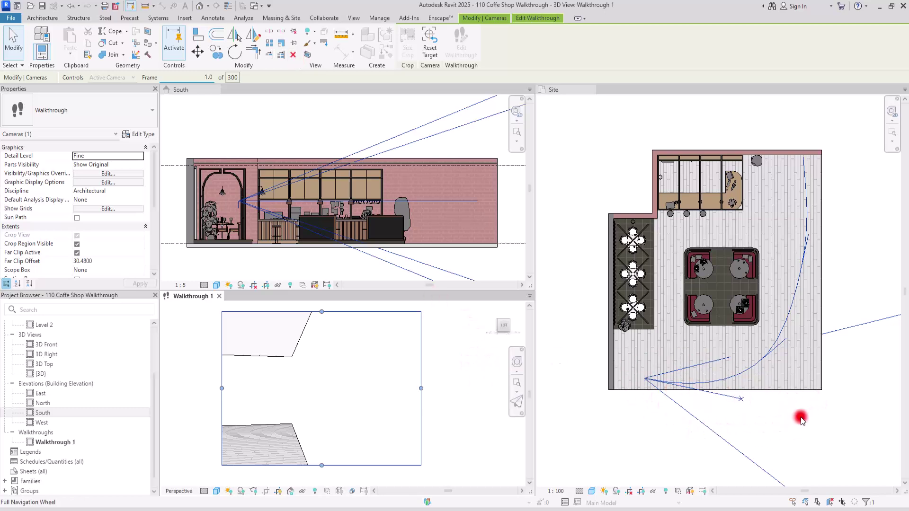
# In the Site plan, aim the first key frame's camera target at the middle table of the seating row along the wall
pyautogui.click(583, 142)
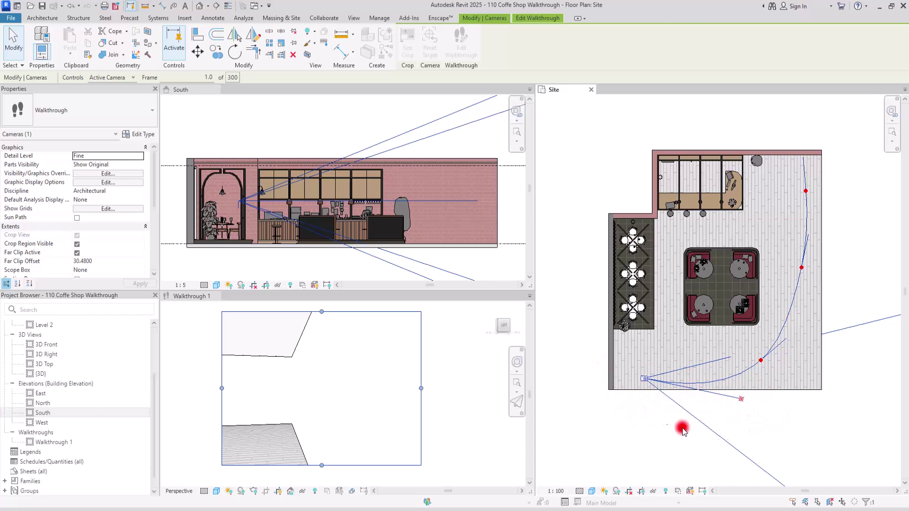
pyautogui.moveTo(741, 400); pyautogui.dragTo(620, 241)
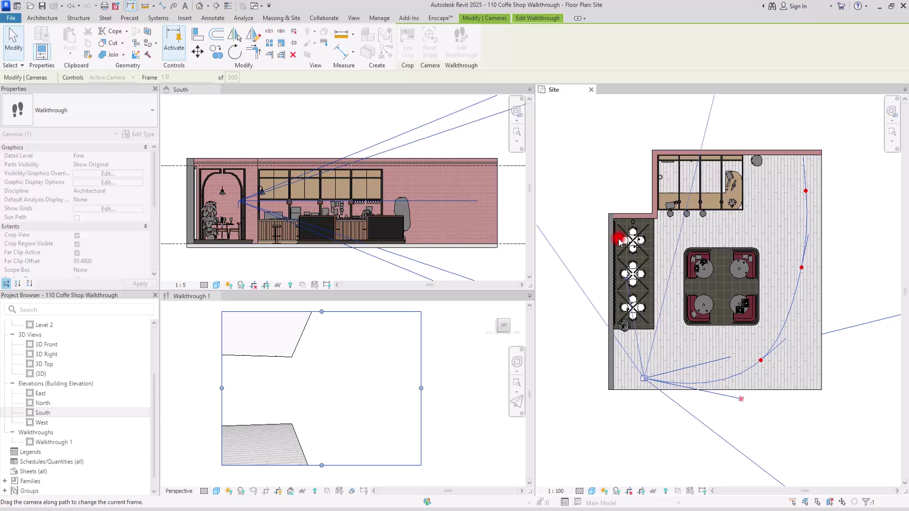
pyautogui.moveTo(620, 242); pyautogui.dragTo(621, 258)
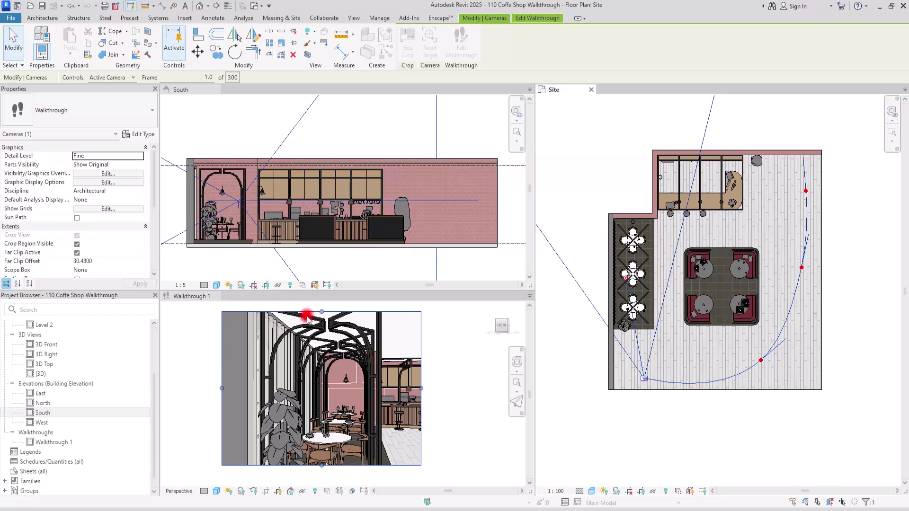
# Switch the walkthrough controls to Path and nudge the first key frame slightly toward the side wall in the Site plan
pyautogui.scroll(-3, 280, 325)
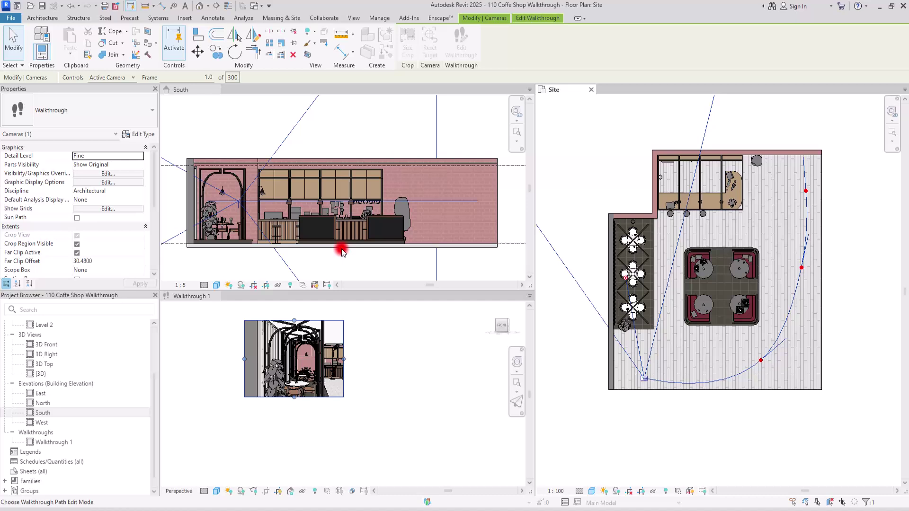
pyautogui.click(115, 77)
pyautogui.click(112, 94)
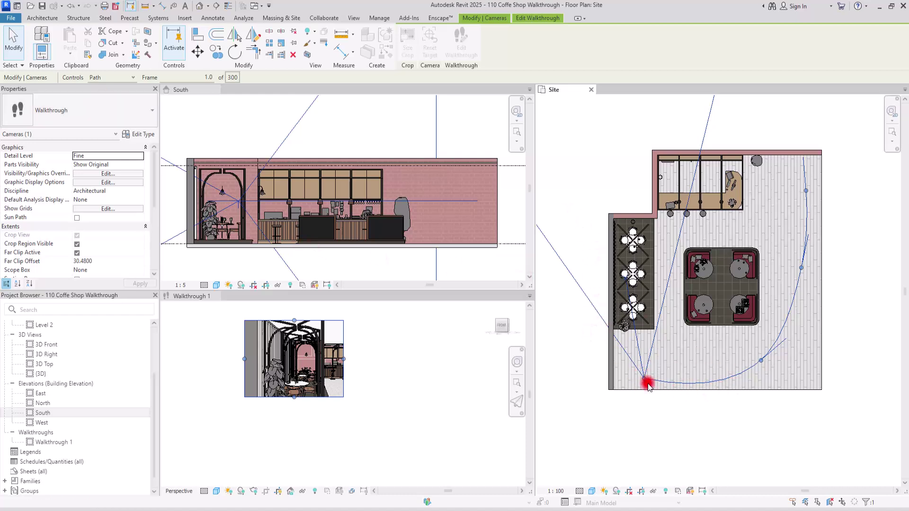
pyautogui.moveTo(644, 379); pyautogui.dragTo(642, 380)
pyautogui.scroll(1, 303, 365)
pyautogui.scroll(1, 301, 360)
pyautogui.scroll(-1, 302, 362)
pyautogui.scroll(1, 299, 353)
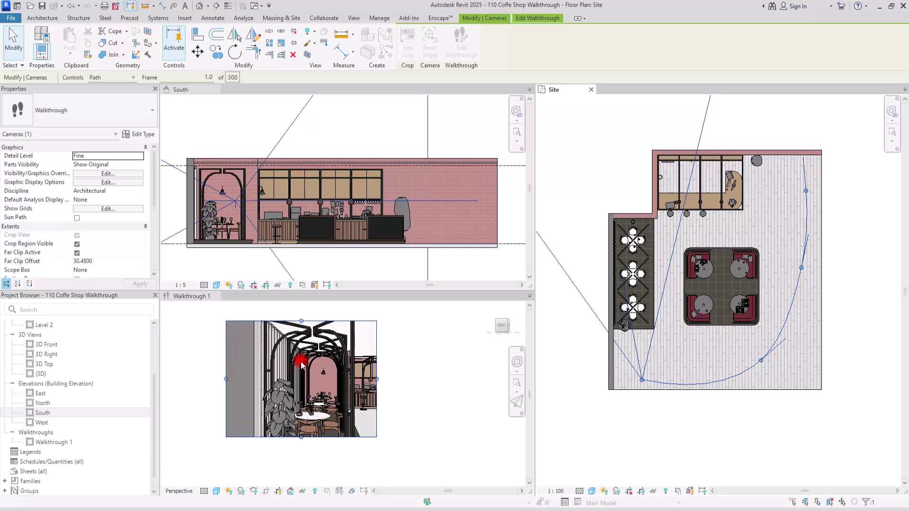
# In the South elevation, lower the first key frame to about the height of the bar counter top
pyautogui.click(220, 124)
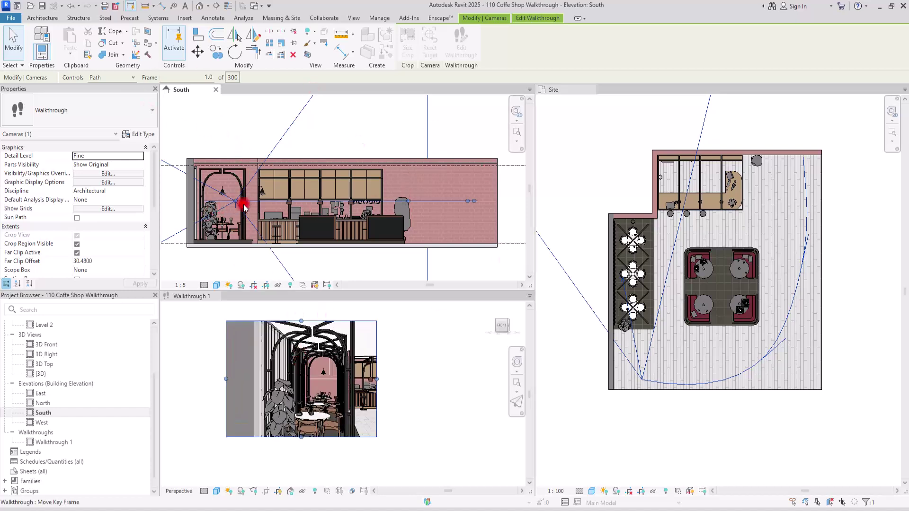
pyautogui.moveTo(234, 205); pyautogui.dragTo(238, 216)
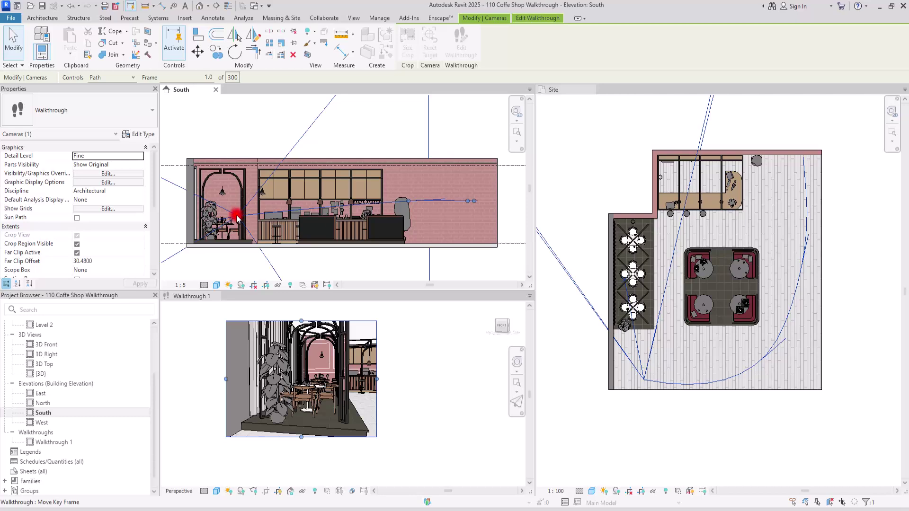
pyautogui.click(364, 348)
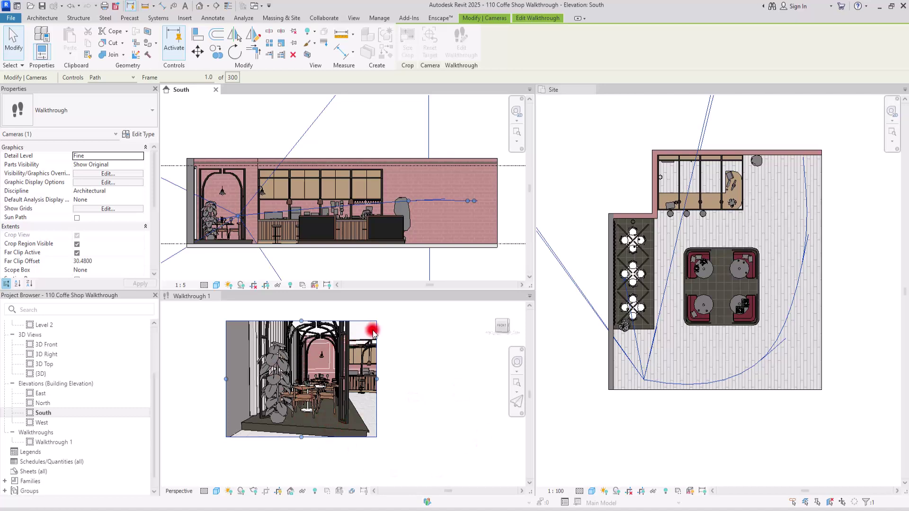
# Switch the controls to Active Camera and raise the first key frame's target to about camera height in the South elevation
pyautogui.click(119, 78)
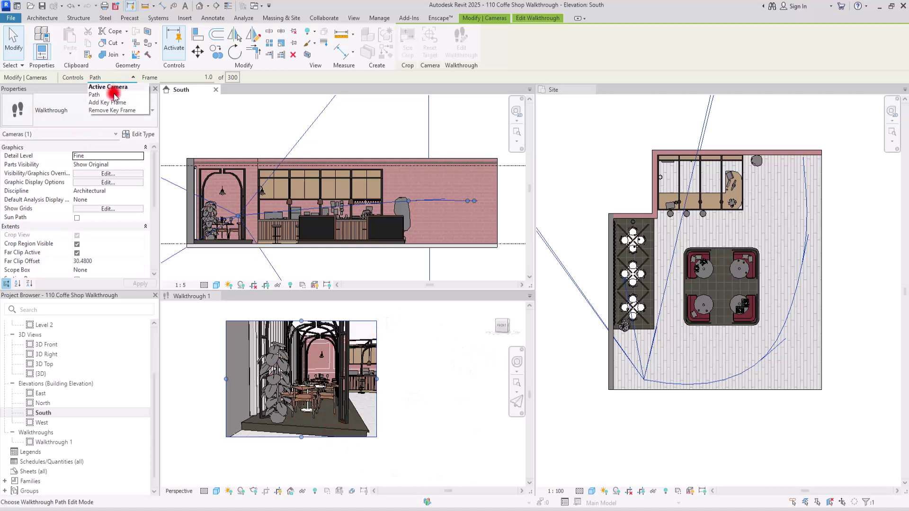
pyautogui.click(118, 87)
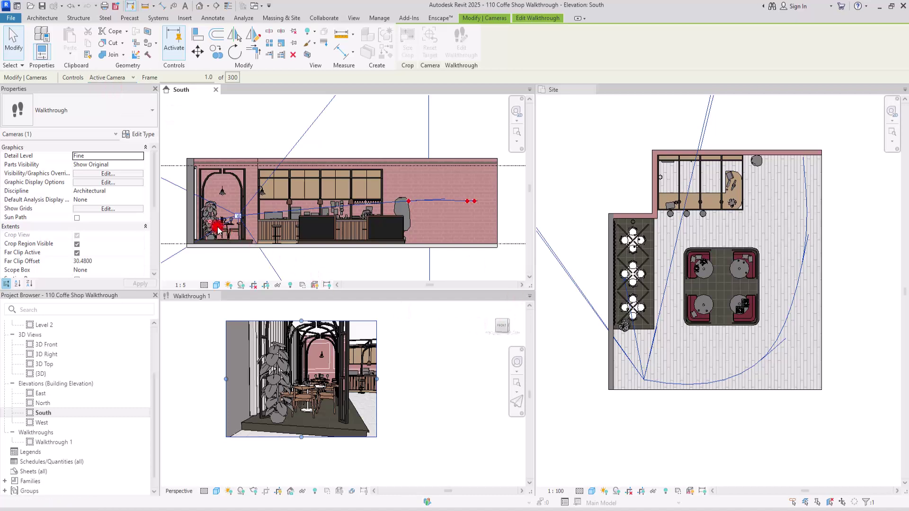
pyautogui.moveTo(214, 228); pyautogui.dragTo(211, 216)
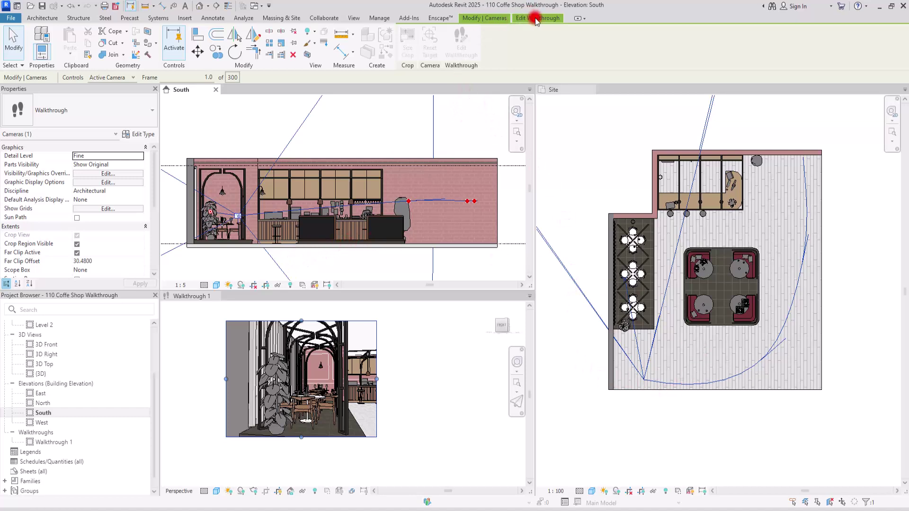
# Go to the second key frame and aim its camera target at the central booth seating in the Site plan
pyautogui.click(537, 19)
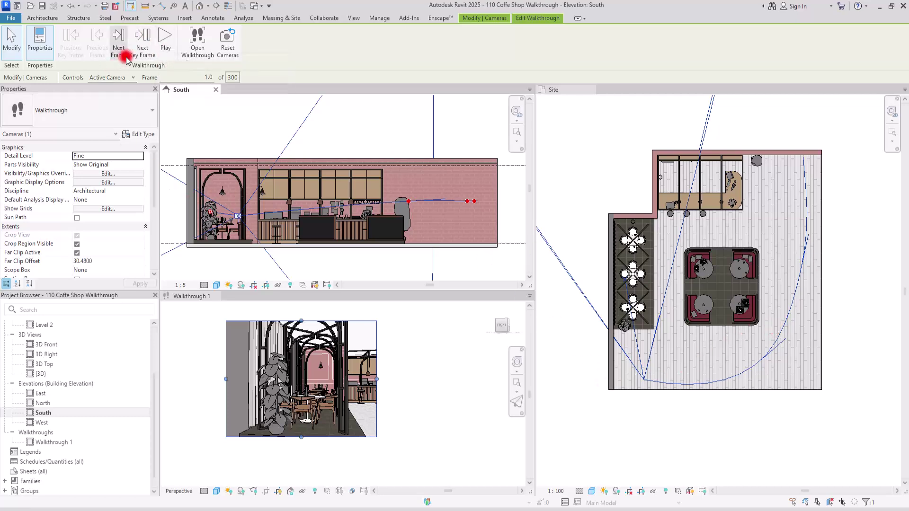
pyautogui.click(140, 36)
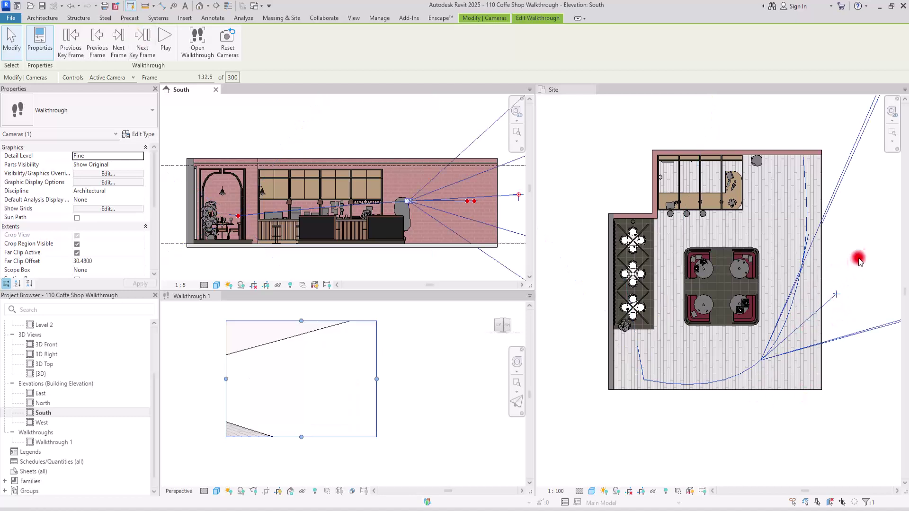
pyautogui.click(560, 134)
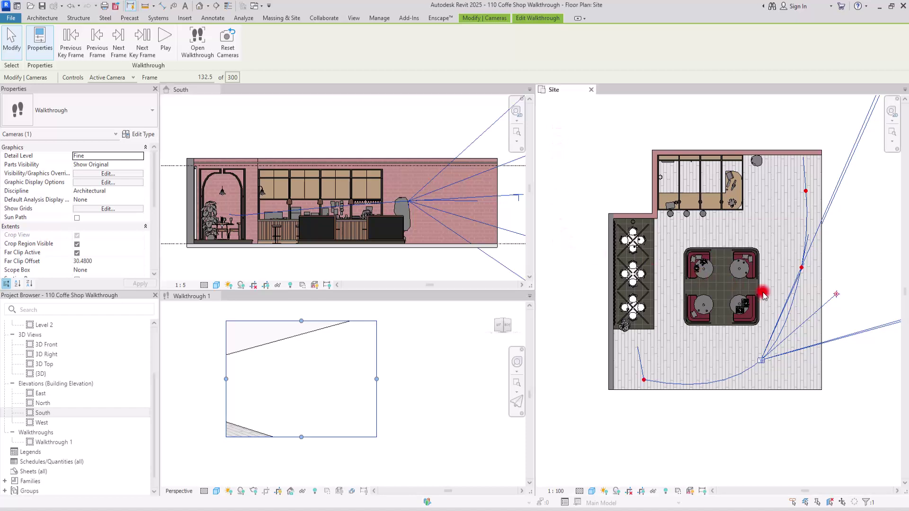
pyautogui.moveTo(835, 295); pyautogui.dragTo(682, 277)
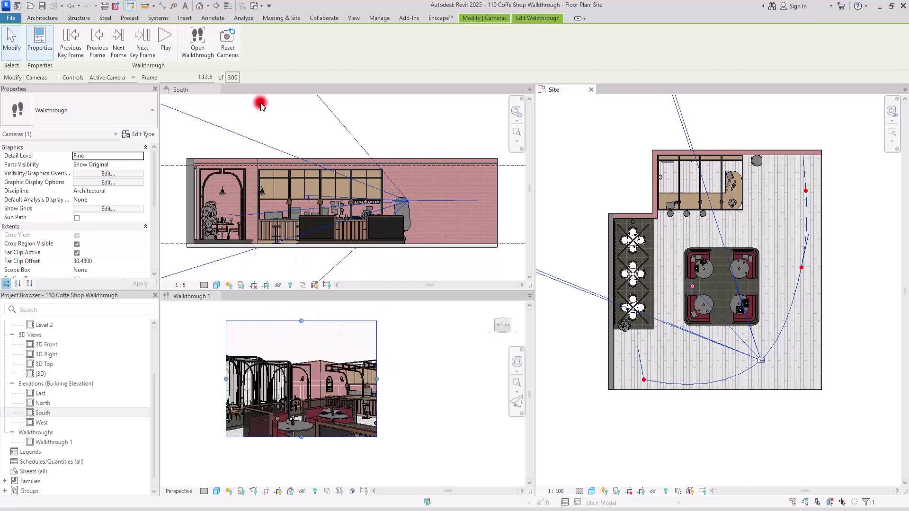
# In the South elevation, lower the second key frame's camera target, and lower the key frame itself using the Path controls
pyautogui.click(273, 120)
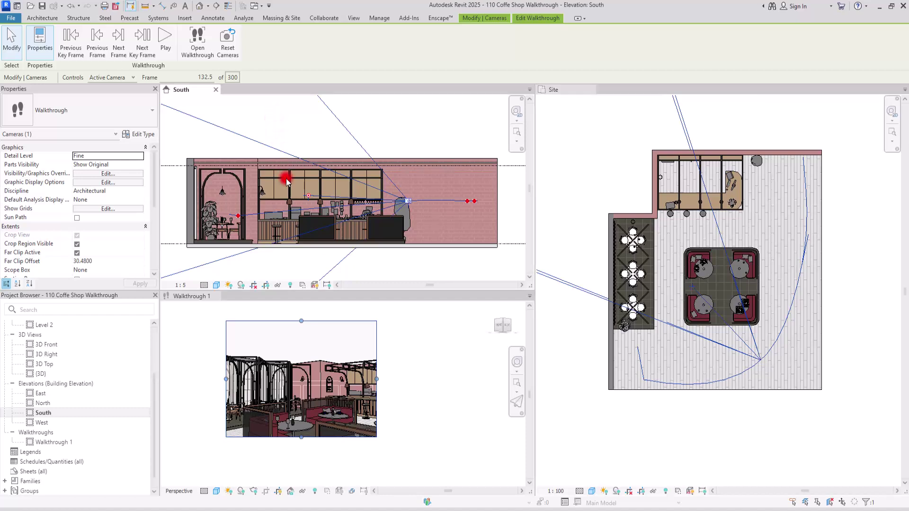
pyautogui.moveTo(308, 196); pyautogui.dragTo(308, 206)
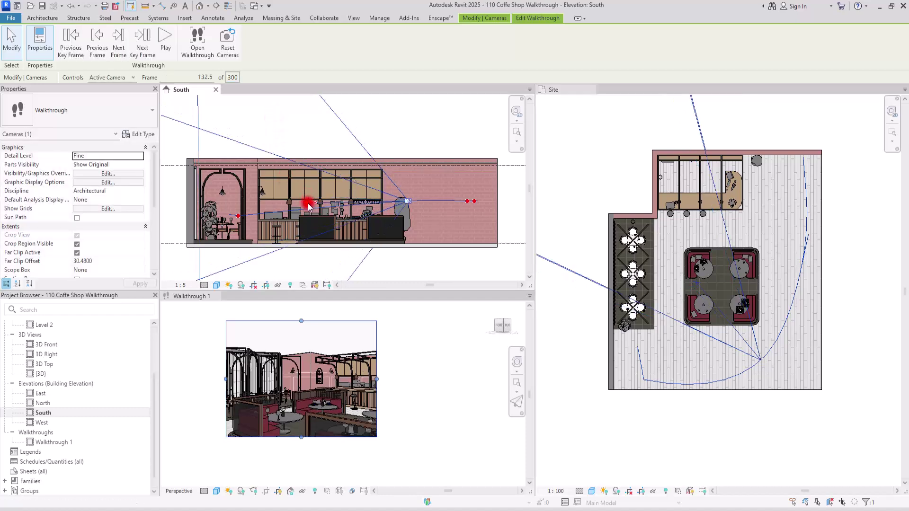
pyautogui.click(112, 77)
pyautogui.click(101, 94)
pyautogui.click(368, 182)
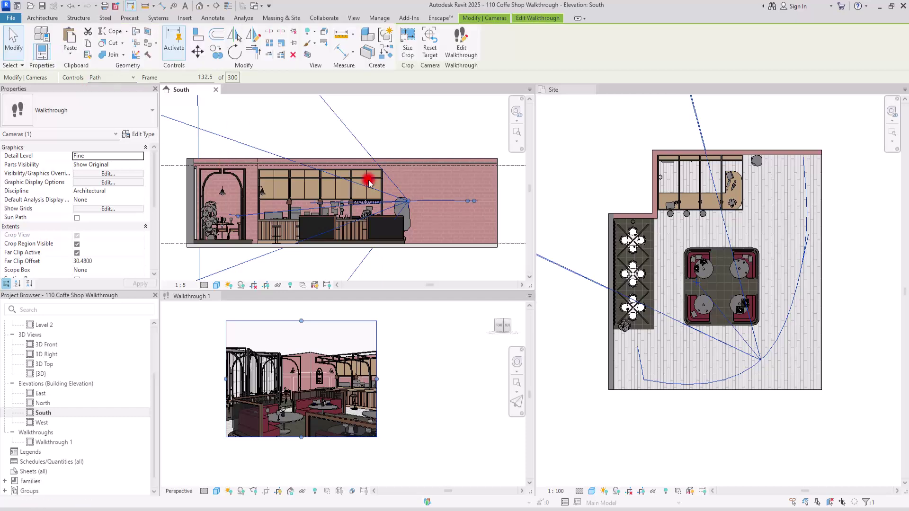
pyautogui.moveTo(398, 208); pyautogui.dragTo(410, 212)
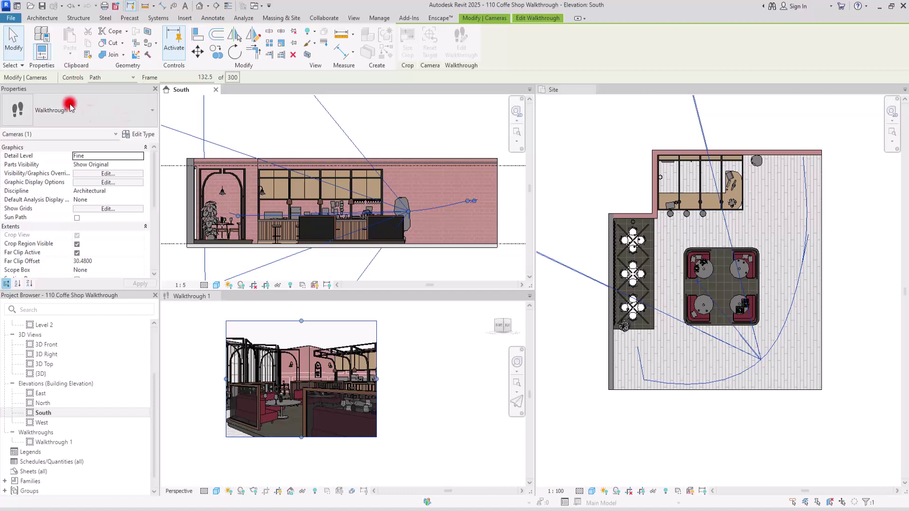
# Shift the second key frame slightly away from the booths in the Site plan and lower the third key frame to its level in the South elevation
pyautogui.click(753, 424)
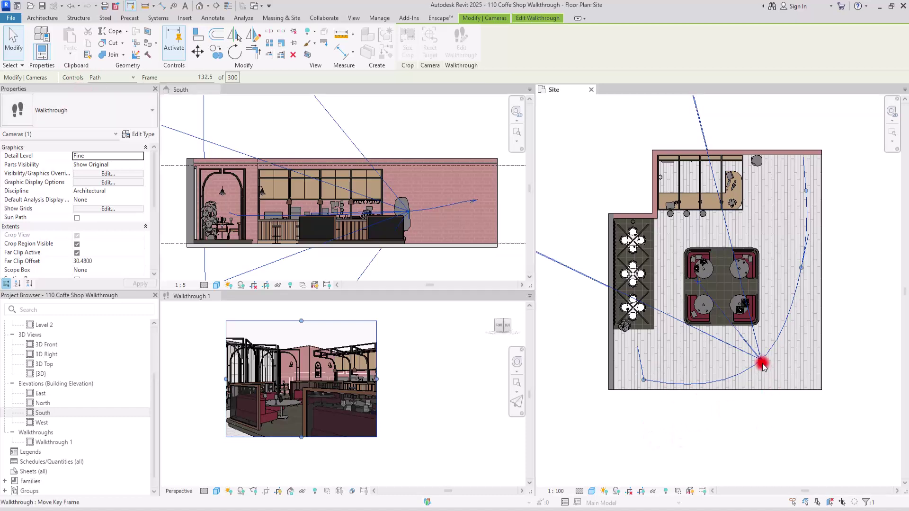
pyautogui.moveTo(763, 367); pyautogui.dragTo(771, 368)
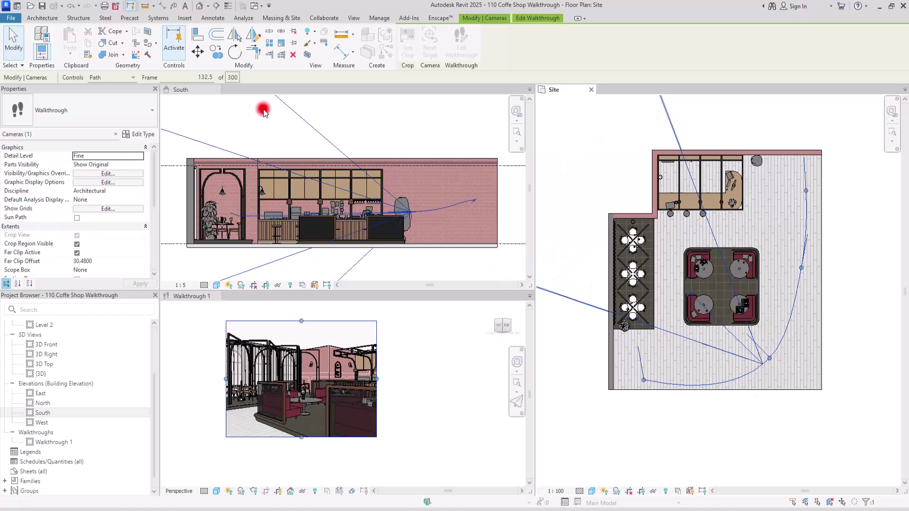
pyautogui.click(405, 119)
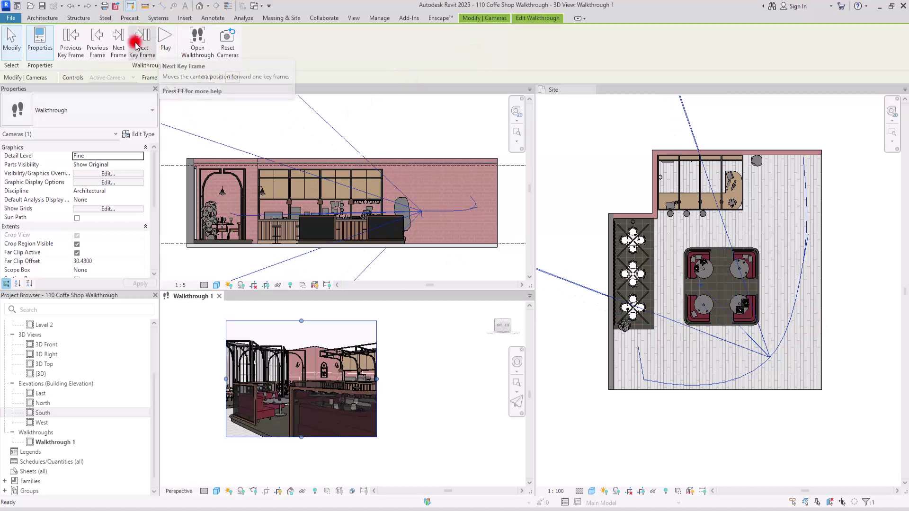
# Go to the third key frame and, with the Path controls, shift it slightly toward the brick wall in the Site plan
pyautogui.click(141, 38)
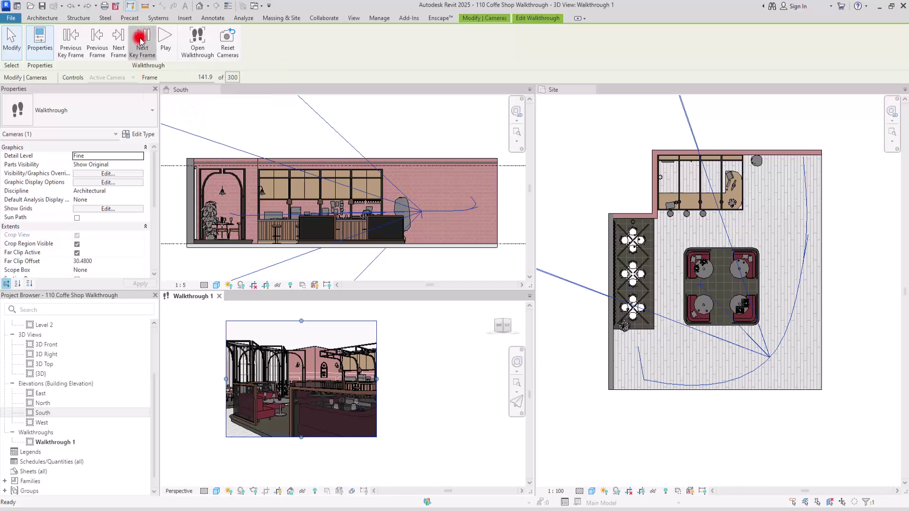
pyautogui.click(392, 135)
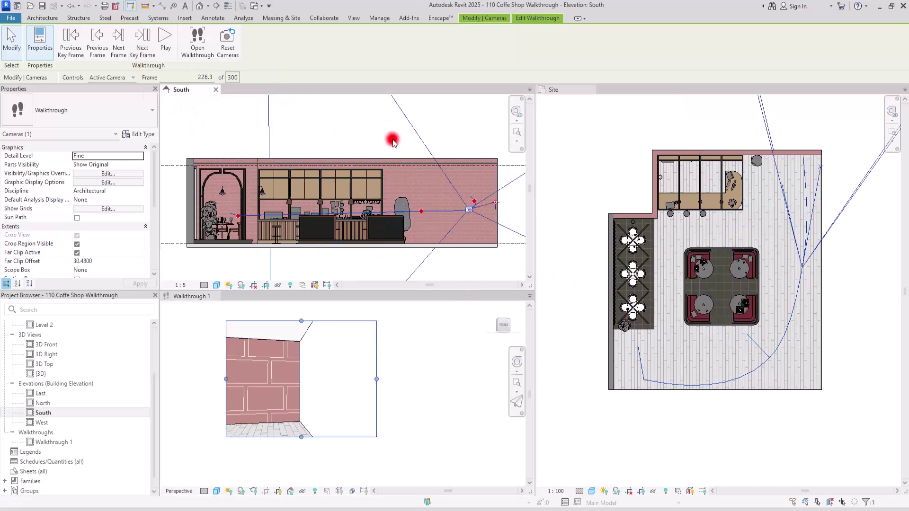
pyautogui.click(133, 78)
pyautogui.click(95, 95)
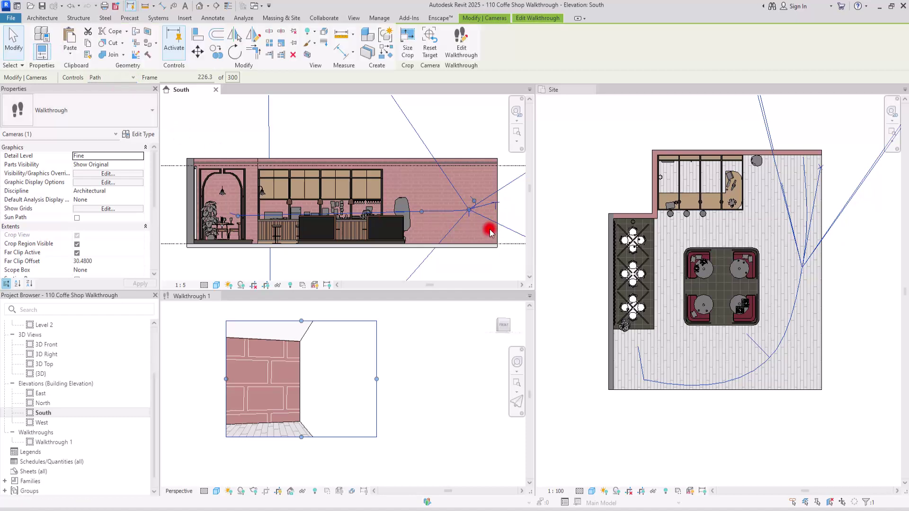
pyautogui.moveTo(468, 209); pyautogui.dragTo(467, 209)
pyautogui.click(804, 267)
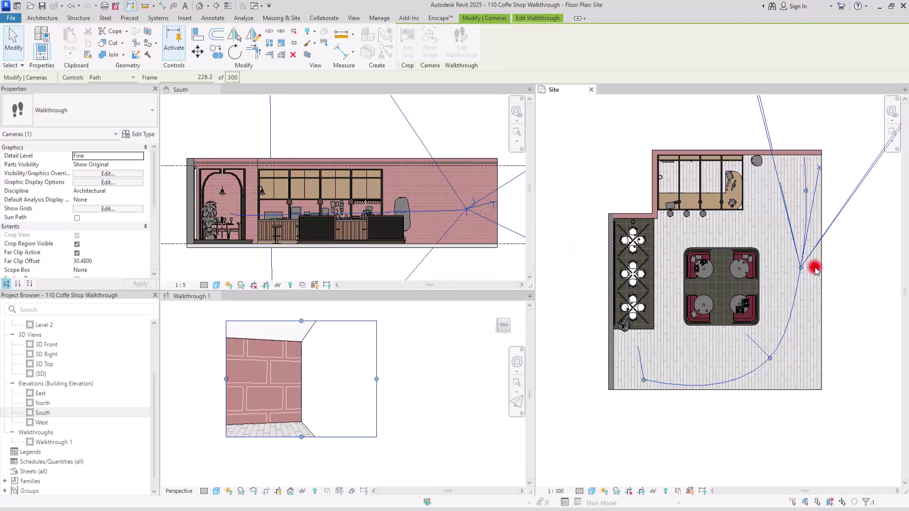
pyautogui.moveTo(804, 266); pyautogui.dragTo(805, 261)
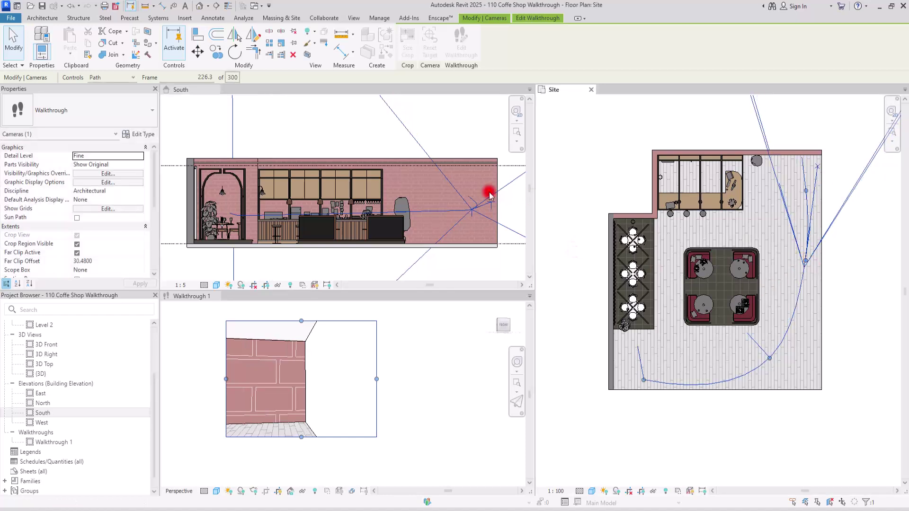
# With the Active Camera controls, move the camera onto the third key frame and aim its target in front of the bar counter in the Site plan
pyautogui.click(123, 77)
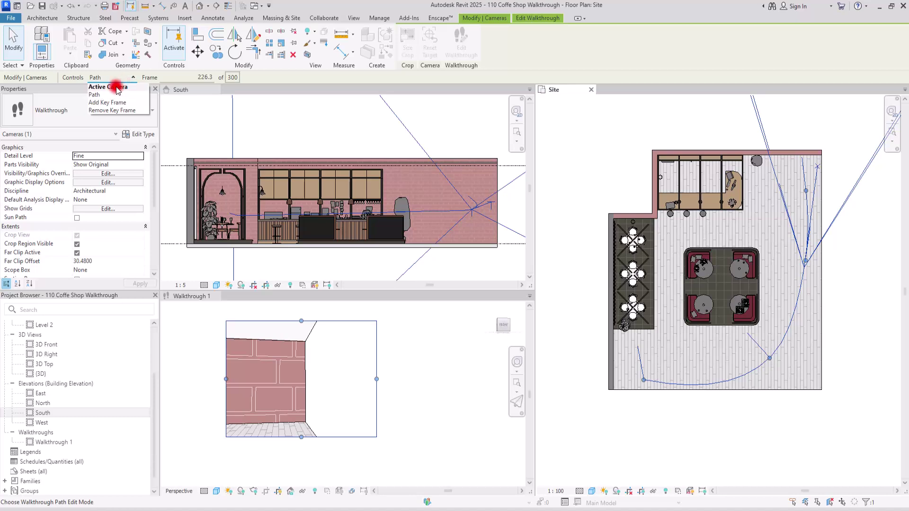
pyautogui.click(116, 88)
pyautogui.moveTo(803, 266); pyautogui.dragTo(806, 260)
pyautogui.moveTo(821, 163); pyautogui.dragTo(706, 224)
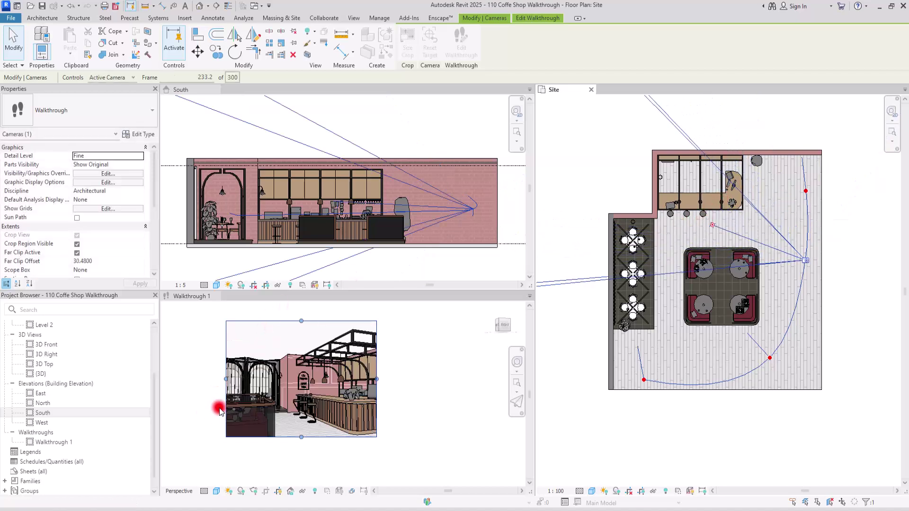
# In the South elevation, level the third key frame's camera target with the camera
pyautogui.click(412, 126)
pyautogui.moveTo(450, 226); pyautogui.dragTo(338, 212)
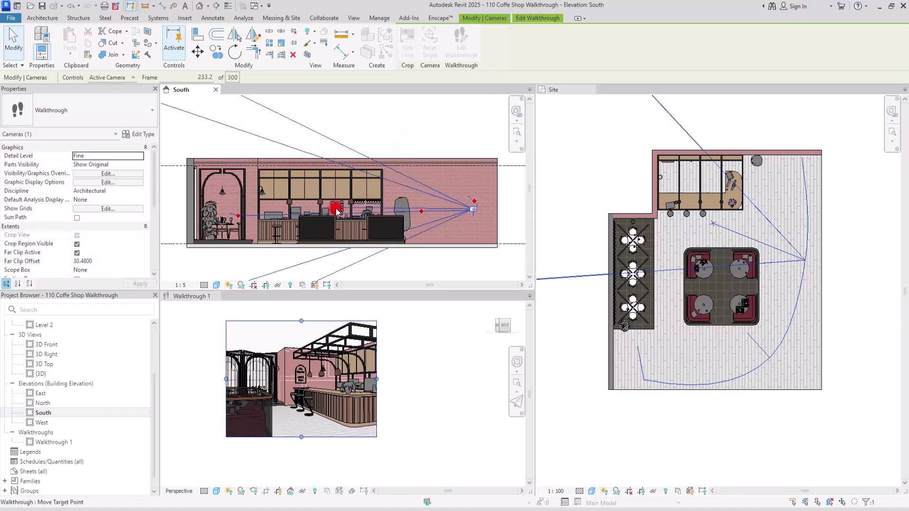
pyautogui.click(467, 222)
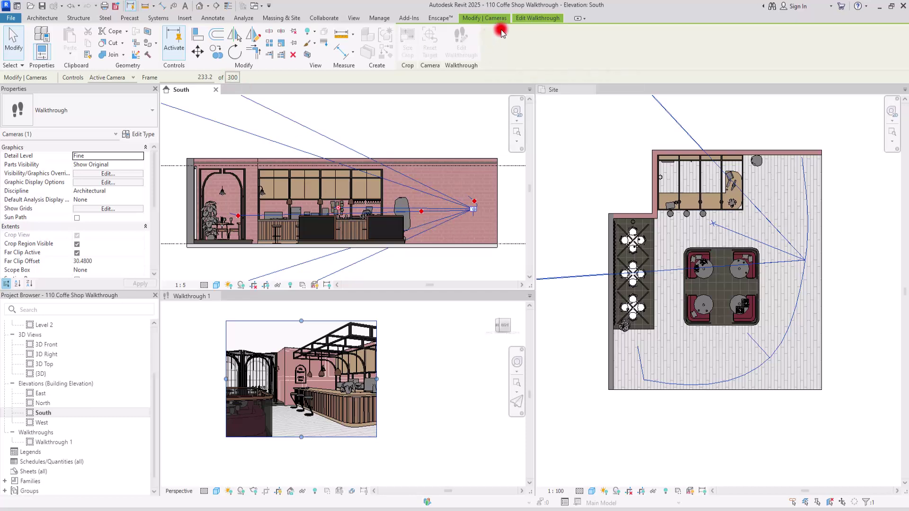
# Go to the last key frame and, with the Path controls, lower it in the South elevation and shift it toward the brick wall in the Site plan
pyautogui.click(528, 19)
pyautogui.click(136, 37)
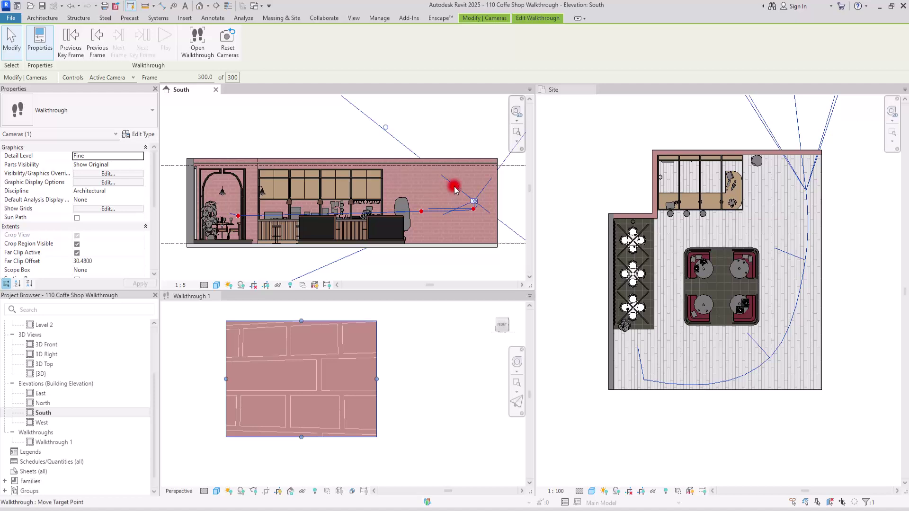
pyautogui.click(109, 77)
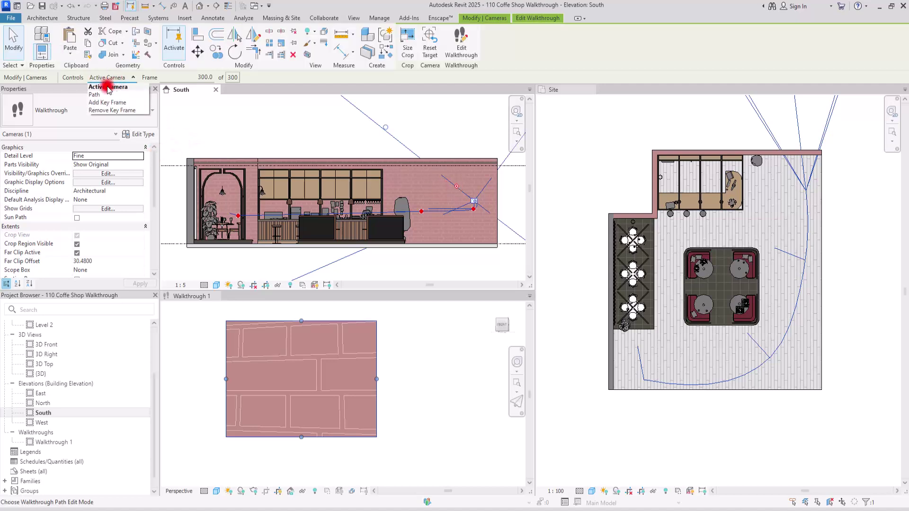
pyautogui.click(101, 96)
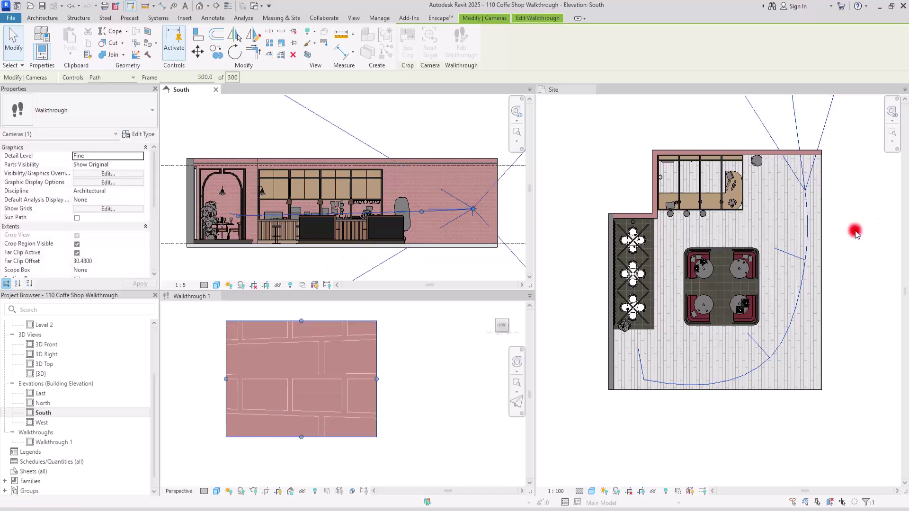
pyautogui.click(835, 206)
pyautogui.moveTo(805, 191); pyautogui.dragTo(808, 185)
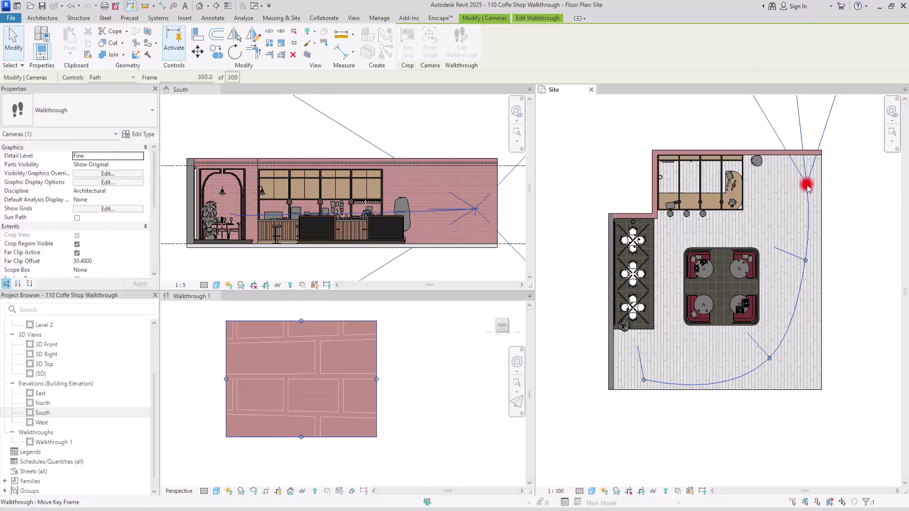
# With the Active Camera controls, swing the last key frame's camera target onto the bar counter in the Site plan
pyautogui.click(114, 78)
pyautogui.click(109, 87)
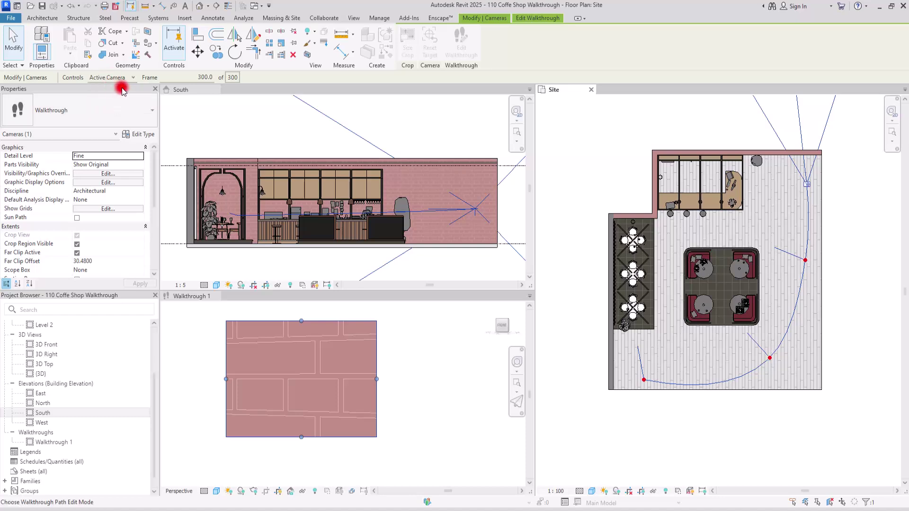
pyautogui.click(327, 138)
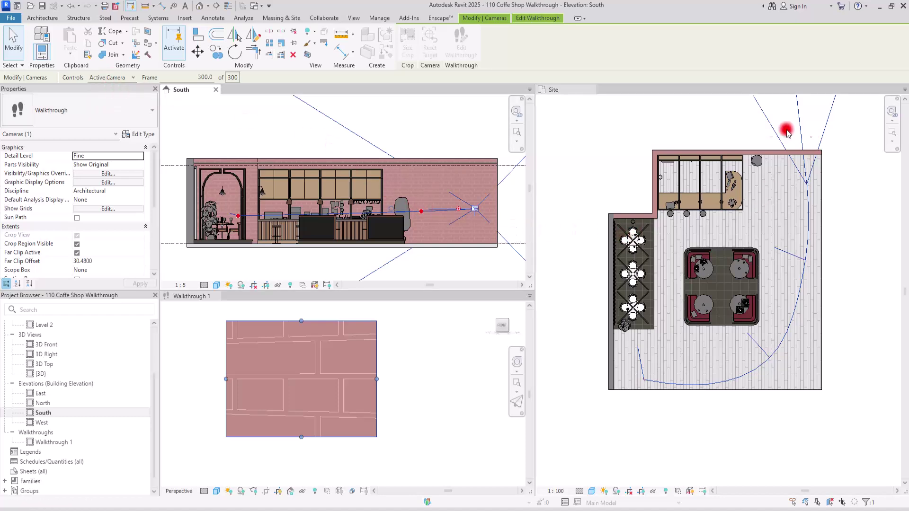
pyautogui.click(692, 129)
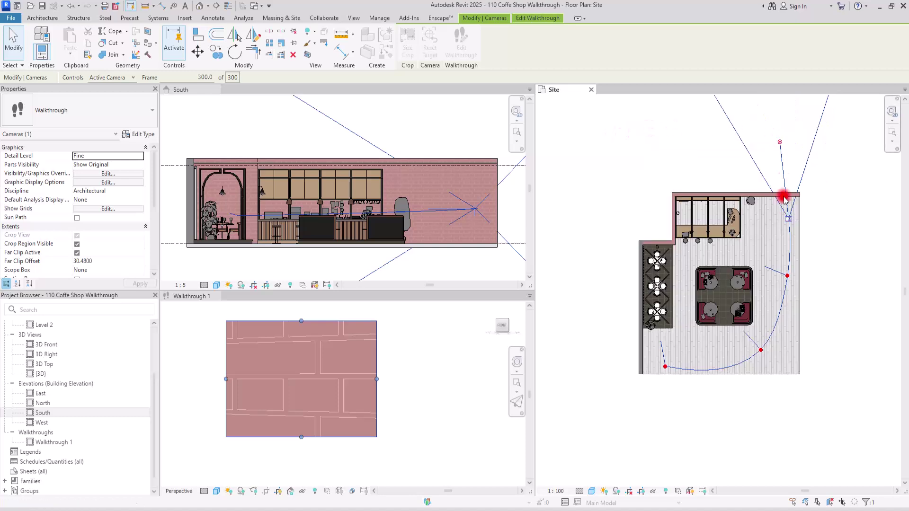
pyautogui.scroll(-1, 801, 194)
pyautogui.moveTo(780, 142); pyautogui.dragTo(737, 219)
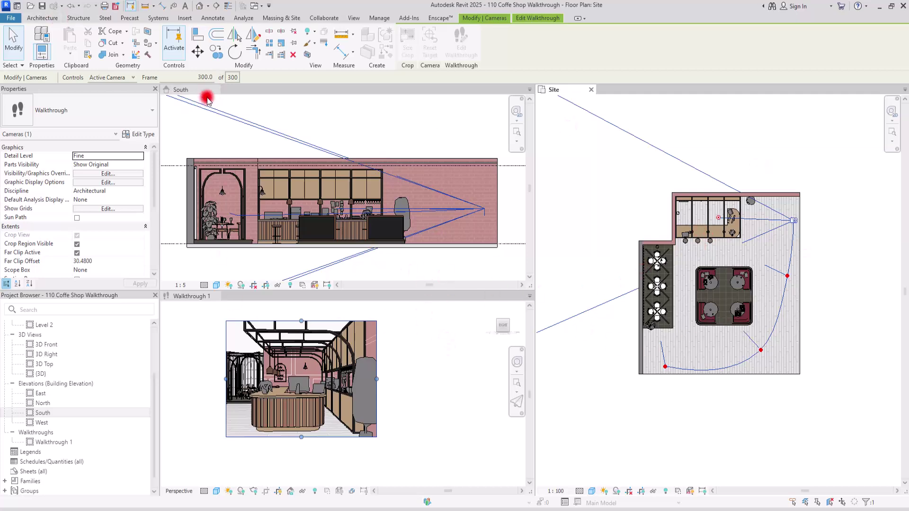
# Close the South elevation and the Site plan, leaving only the Walkthrough 1 view open
pyautogui.click(219, 90)
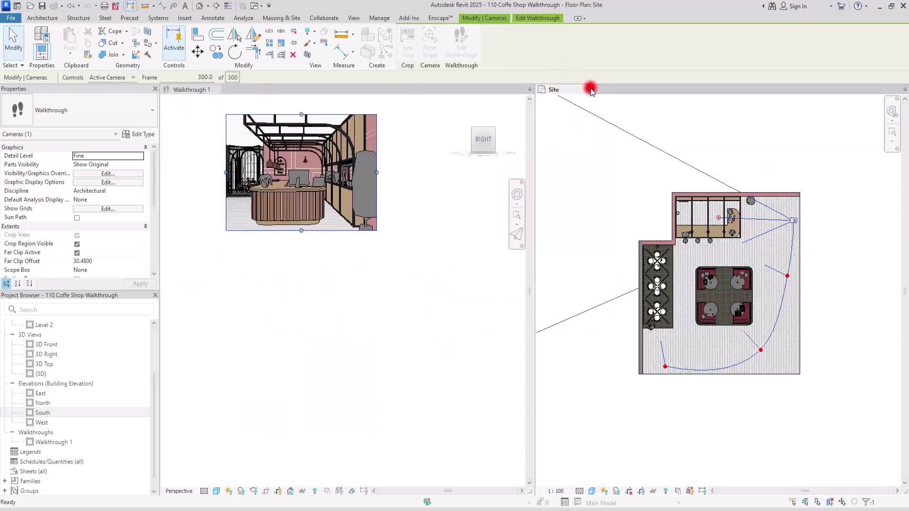
pyautogui.click(592, 90)
pyautogui.scroll(-1, 501, 245)
pyautogui.scroll(5, 314, 177)
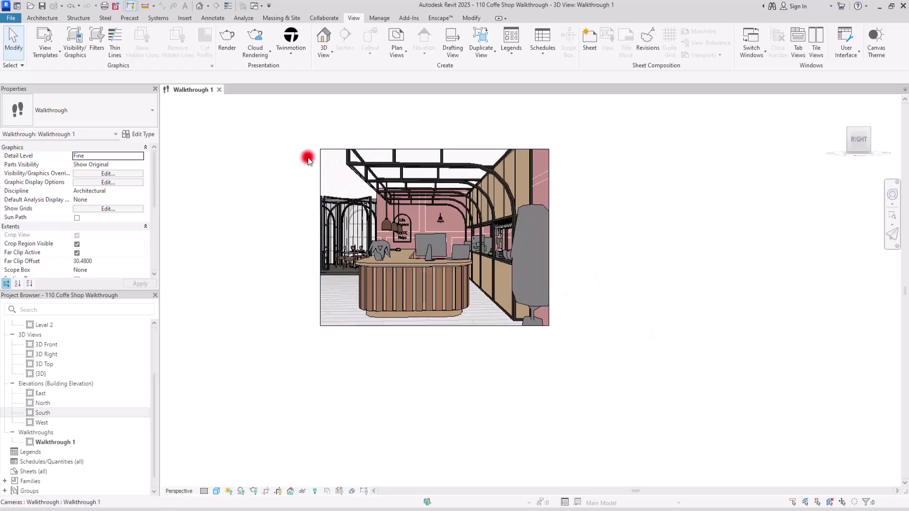
# Edit the walkthrough from its camera view and set the current frame to 1
pyautogui.scroll(-3, 294, 142)
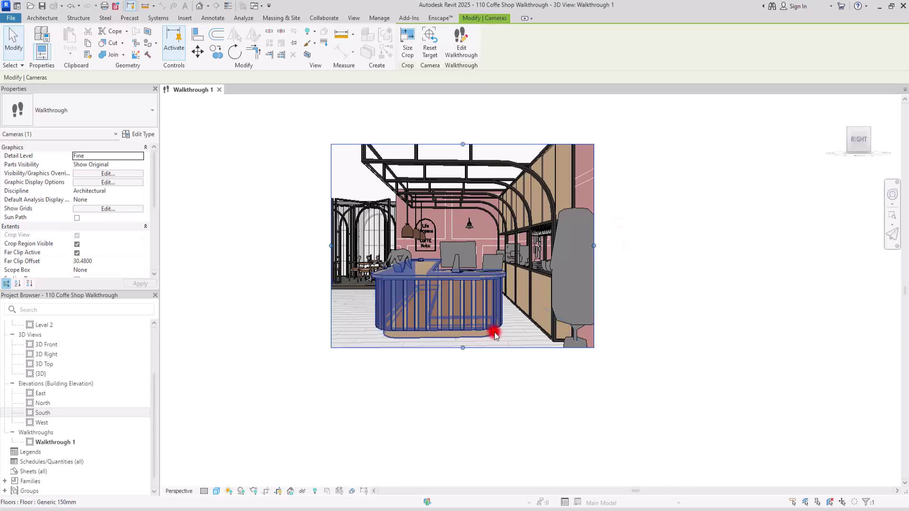
pyautogui.doubleClick(326, 248)
pyautogui.click(206, 77)
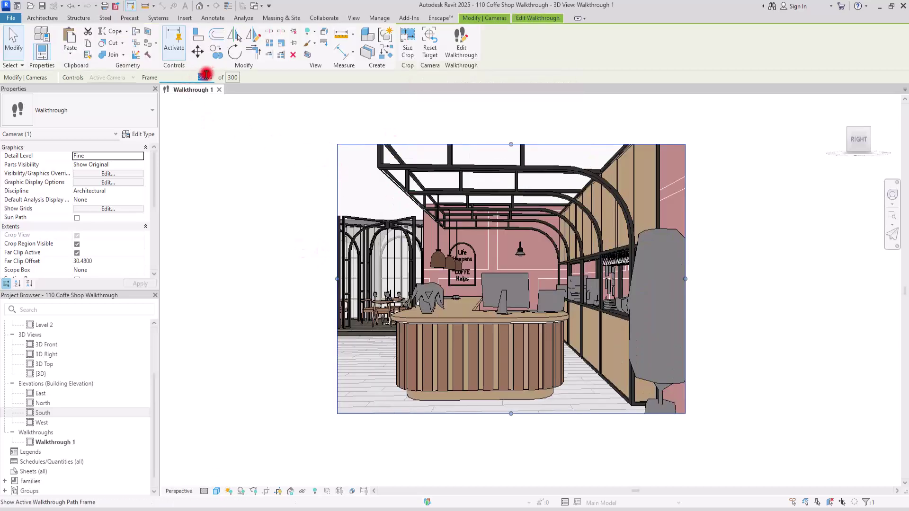
pyautogui.write('1')
pyautogui.press('Return')
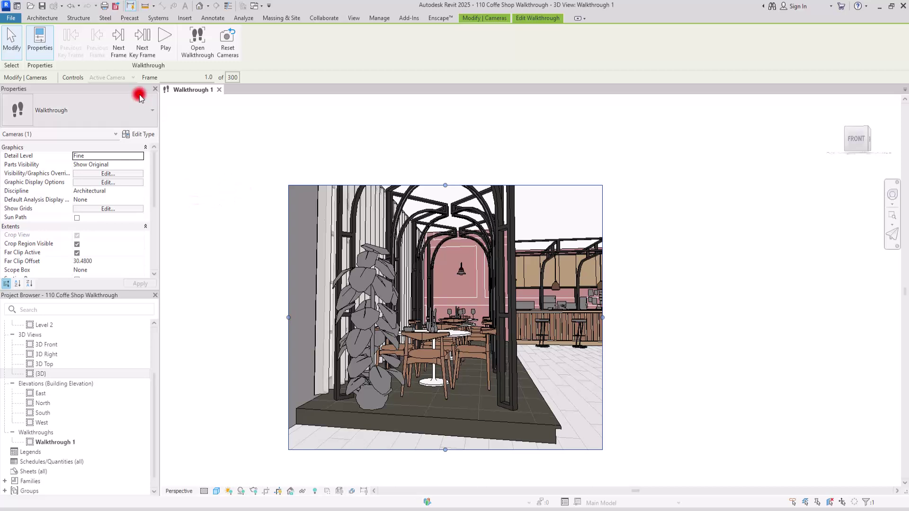
# Step through the walkthrough's key frames up to the last one to check each camera view
pyautogui.click(138, 43)
pyautogui.scroll(-2, 365, 171)
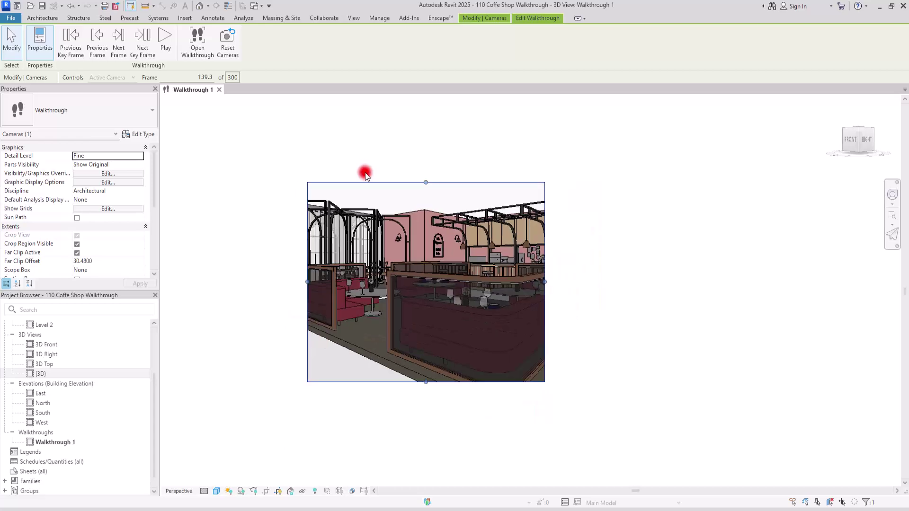
pyautogui.click(142, 40)
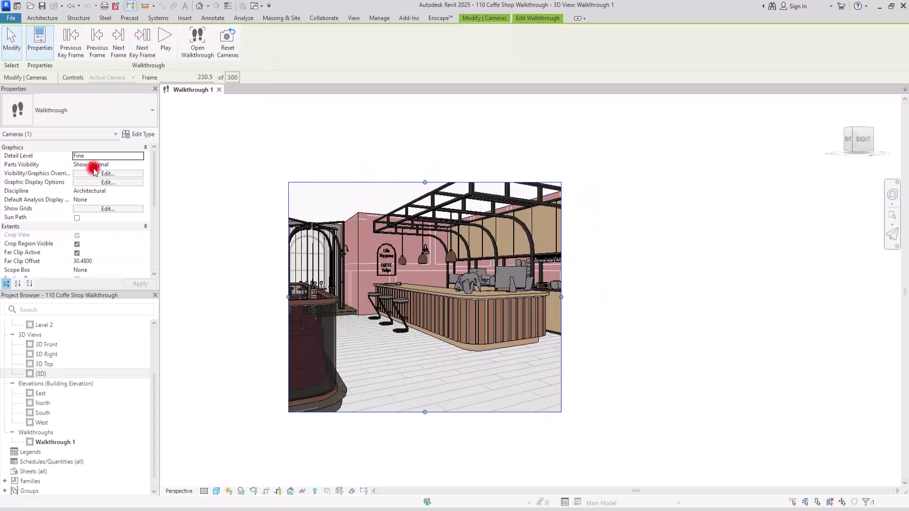
pyautogui.click(144, 42)
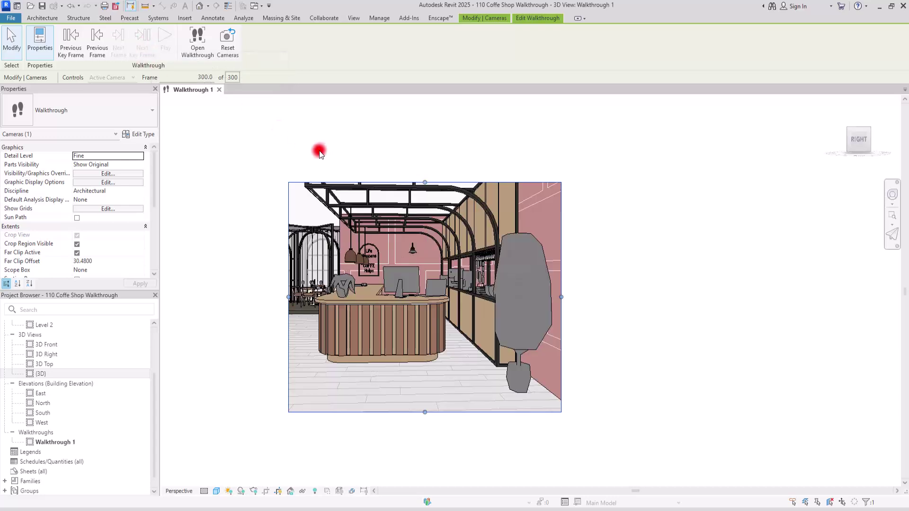
# Extend the walkthrough's crop region upward at the last key frame and fit its lower edge around the whole seating platform at the first key frame
pyautogui.moveTo(425, 183); pyautogui.dragTo(425, 158)
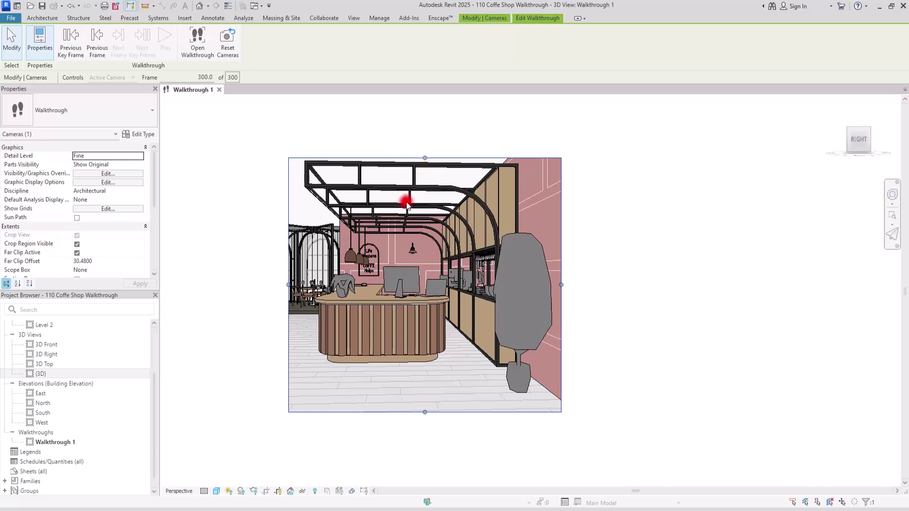
pyautogui.moveTo(426, 412); pyautogui.dragTo(425, 399)
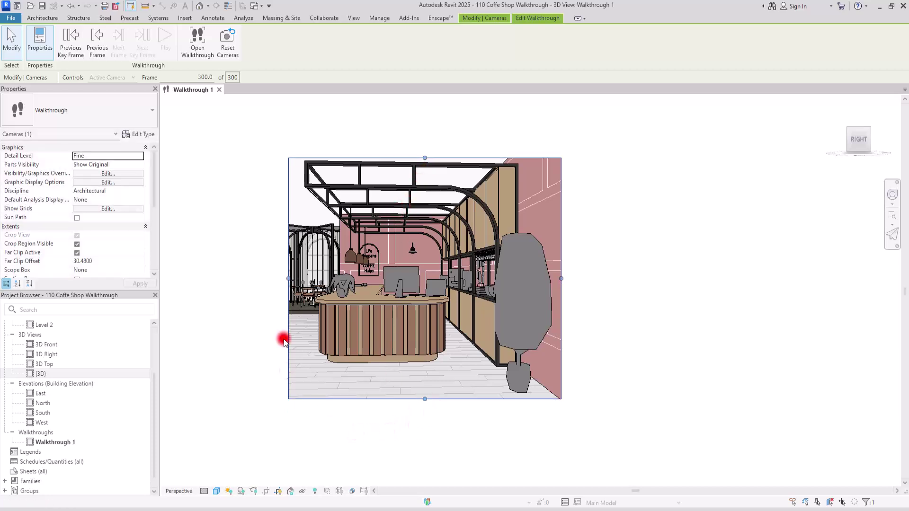
pyautogui.click(75, 41)
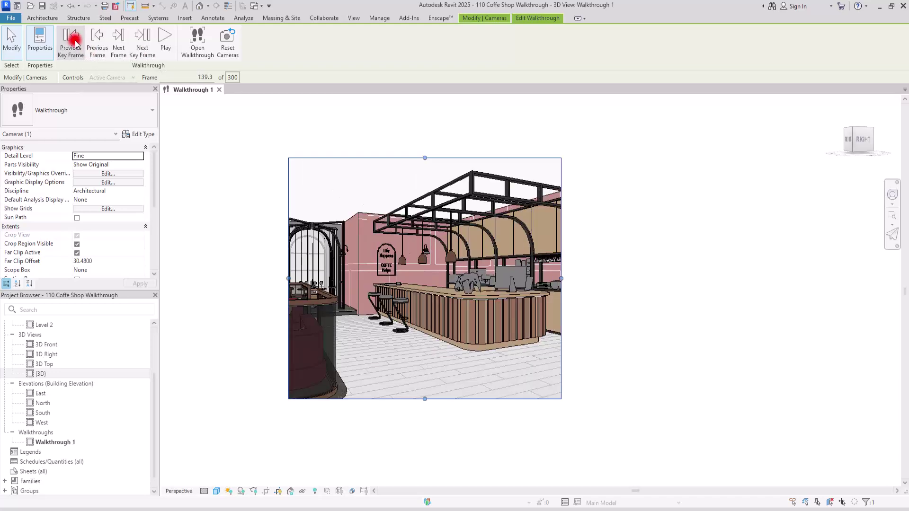
pyautogui.click(75, 42)
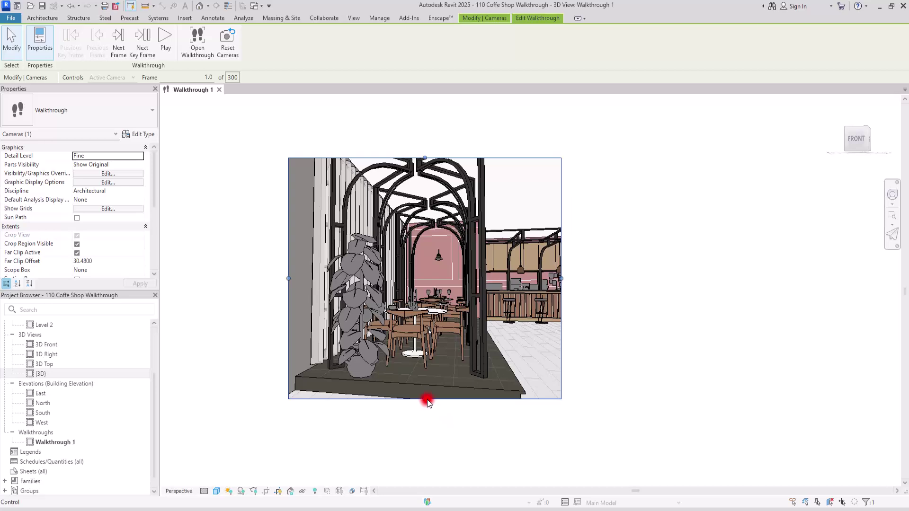
pyautogui.moveTo(428, 400); pyautogui.dragTo(424, 414)
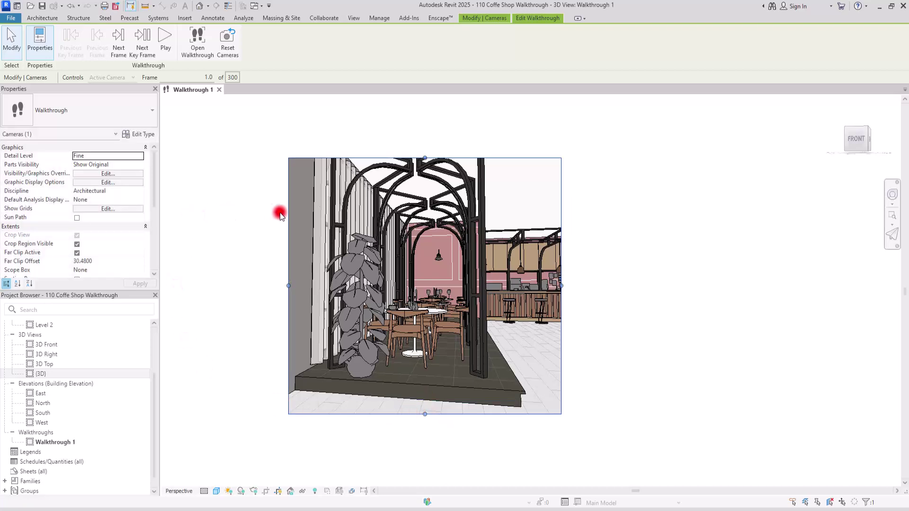
# Play the walkthrough from the first frame, then reopen it for editing and play it again with the wider crop region
pyautogui.click(166, 42)
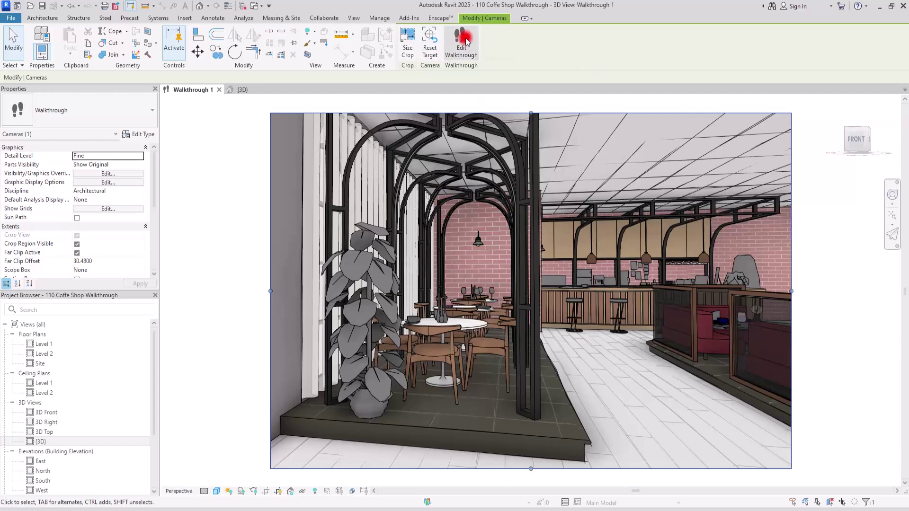
pyautogui.click(462, 36)
pyautogui.click(165, 36)
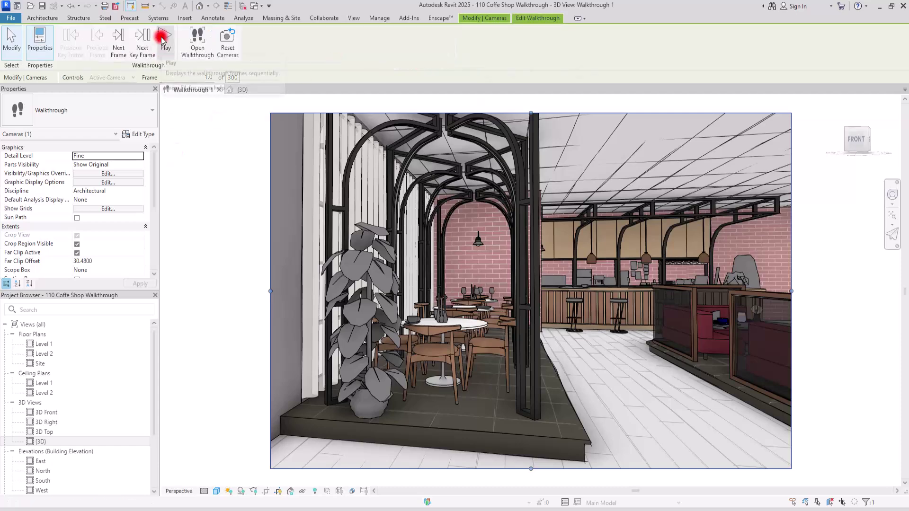